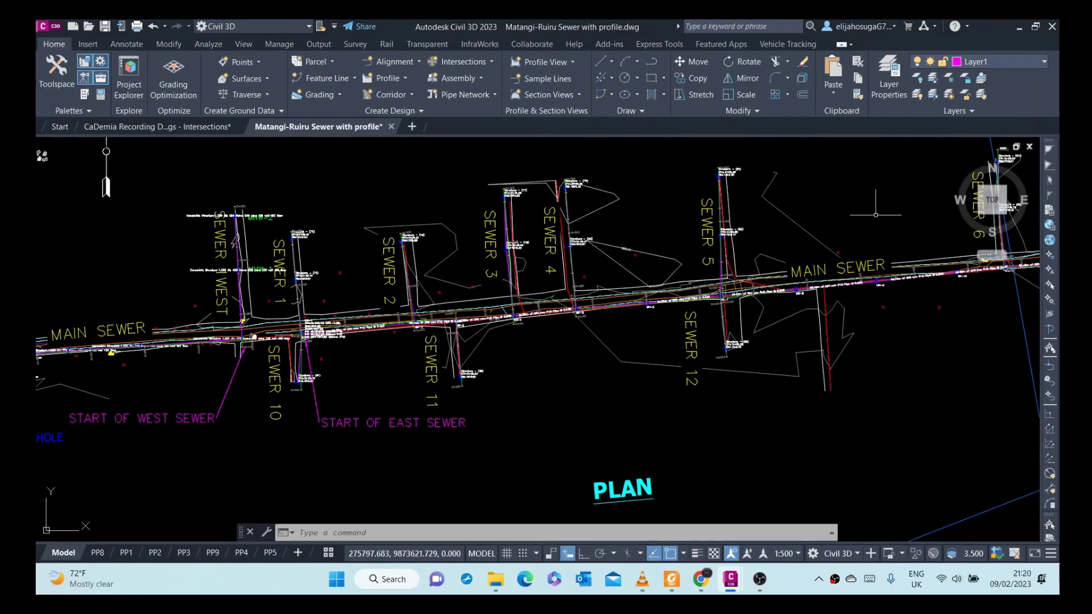
Pan the sewer plan toward the EXISTING MANHOLE label and show the Pipe Network creation options.
scroll(249, 185, down, 3)
mouse_move(249, 186)
middle_down()
mouse_move(318, 227)
mouse_move(405, 341)
mouse_move(405, 382)
middle_up()
scroll(408, 310, up, 5)
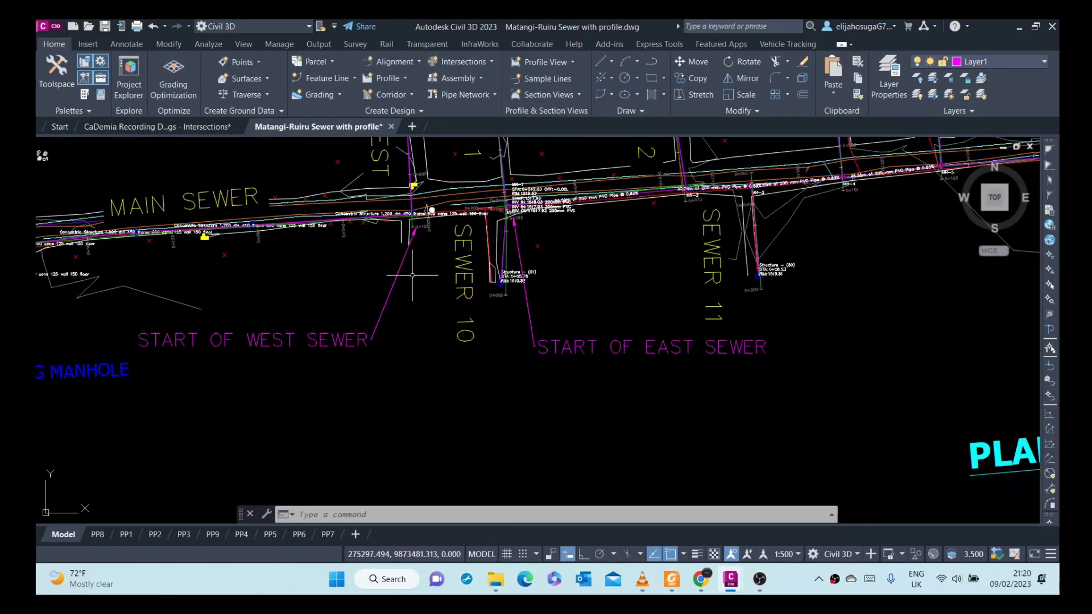
middle_drag(412, 275, 442, 304)
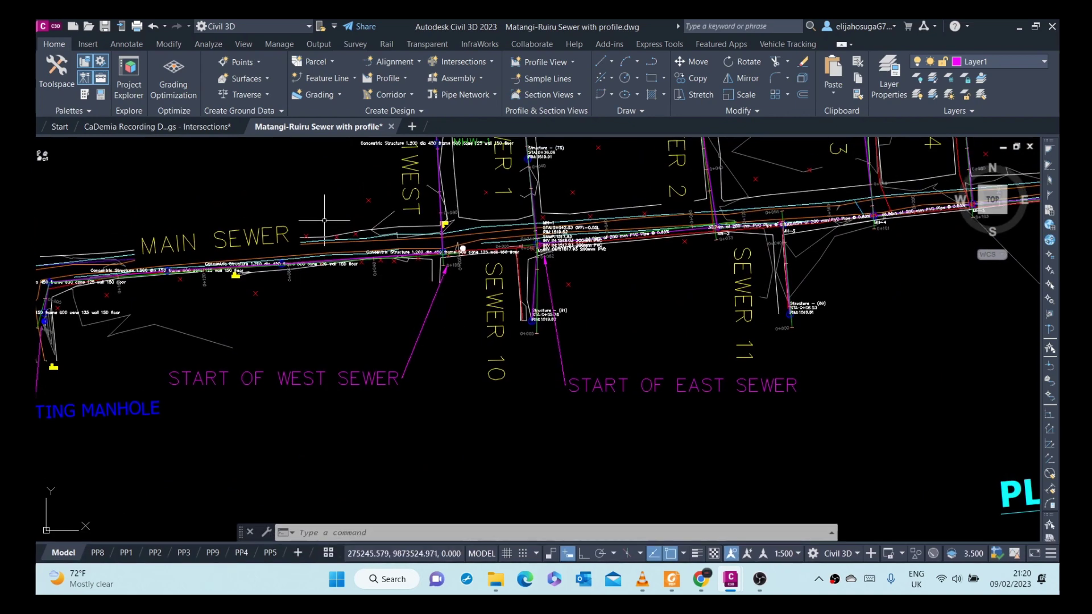
middle_drag(324, 220, 299, 250)
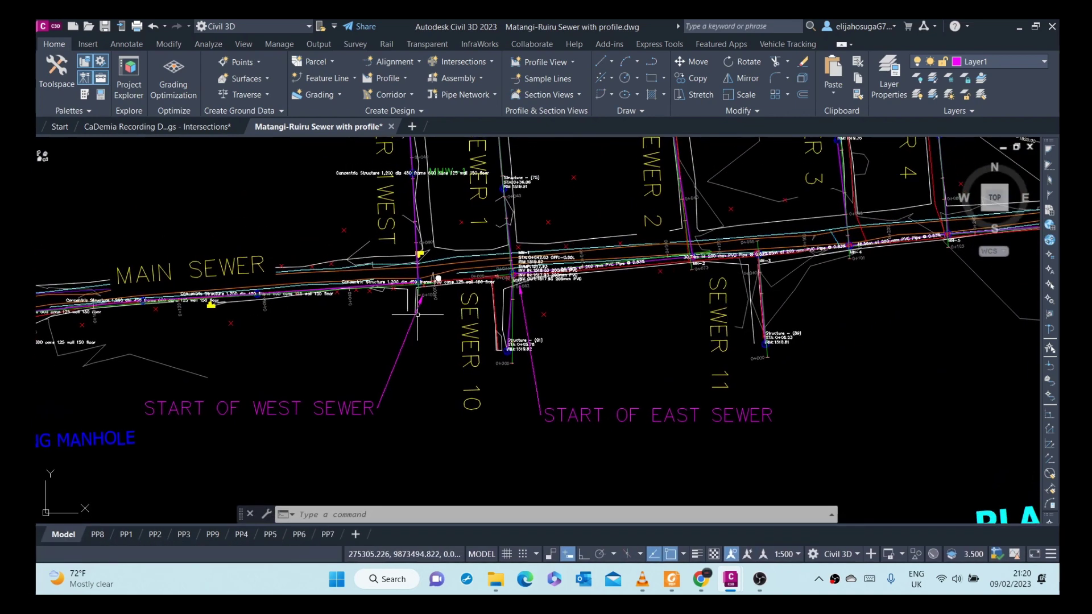
middle_drag(418, 314, 610, 276)
scroll(594, 280, down, 4)
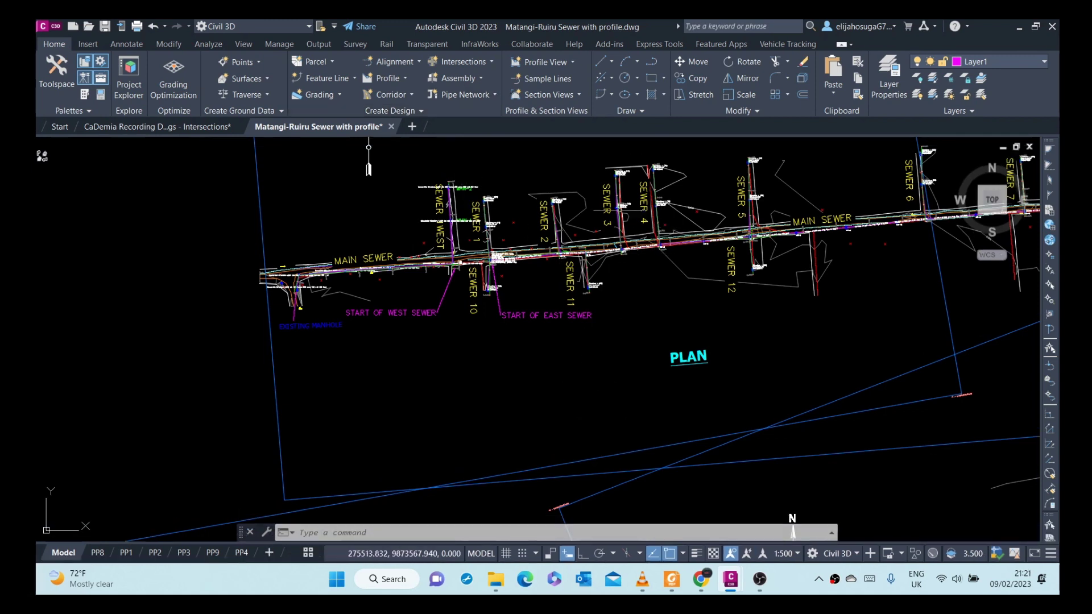
click(471, 96)
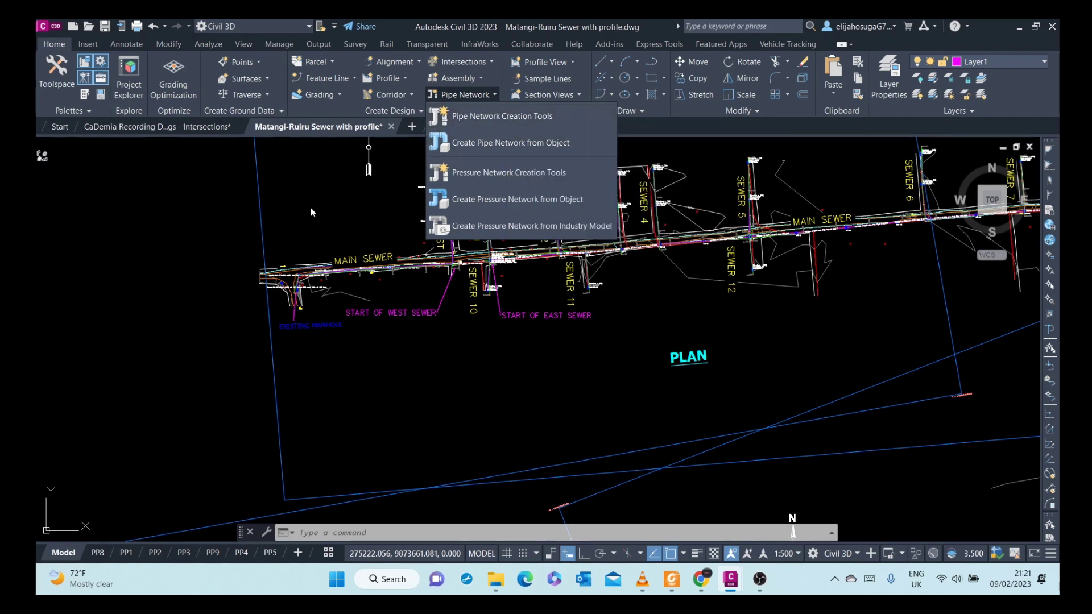
Dismiss the Pipe Network options and zoom in on the main sewer near MN-2 and MH-3.
click(326, 225)
scroll(631, 190, down, 4)
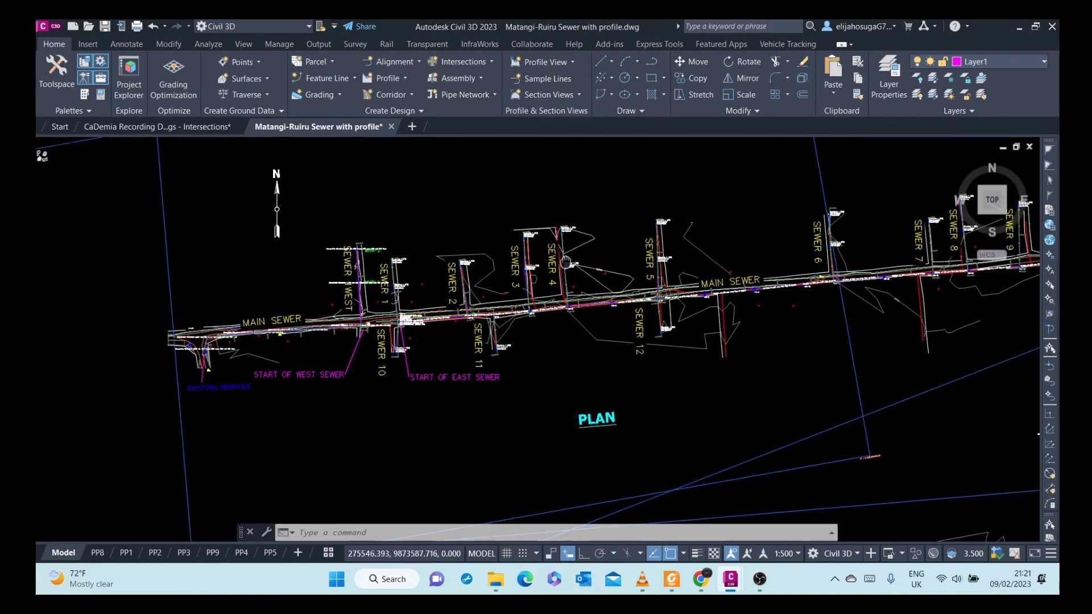
middle_drag(716, 219, 716, 273)
scroll(716, 272, up, 5)
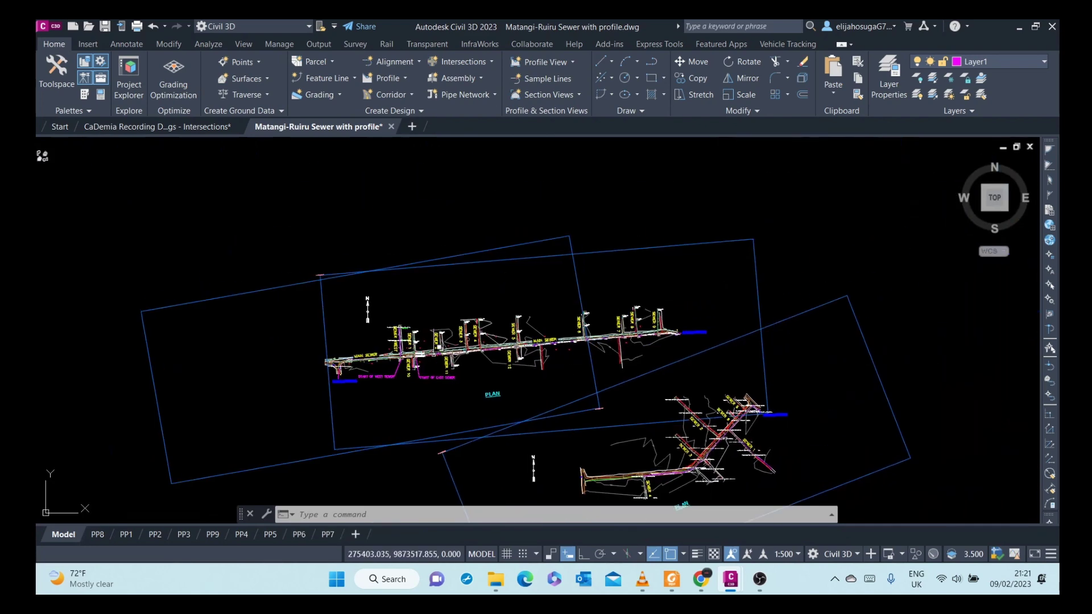
scroll(541, 264, up, 5)
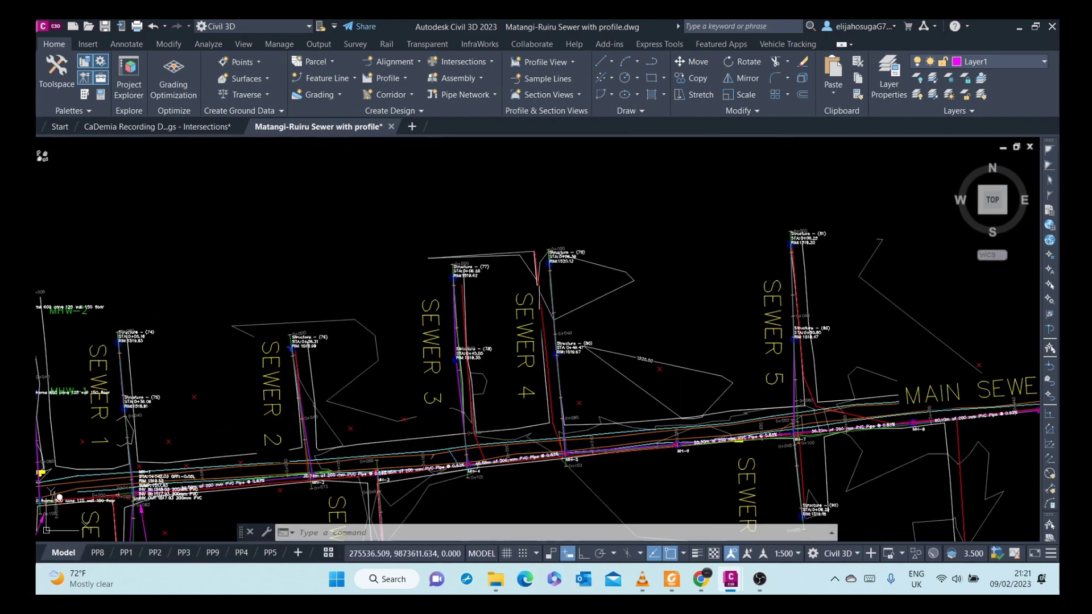
scroll(556, 232, down, 13)
scroll(546, 239, up, 10)
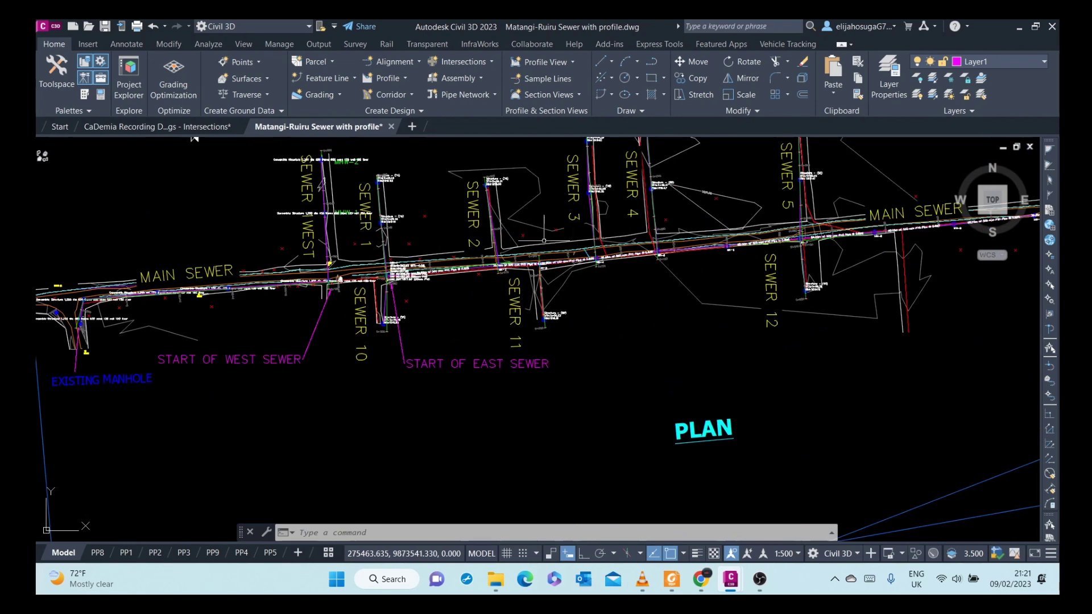
scroll(528, 223, up, 4)
scroll(550, 317, up, 6)
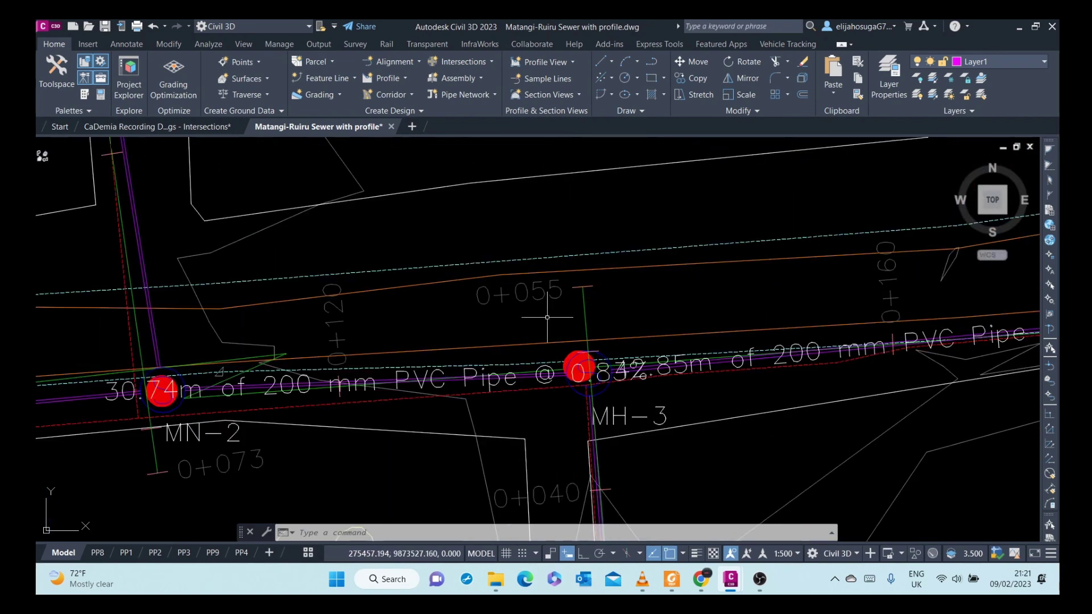
scroll(555, 341, down, 4)
scroll(555, 345, up, 5)
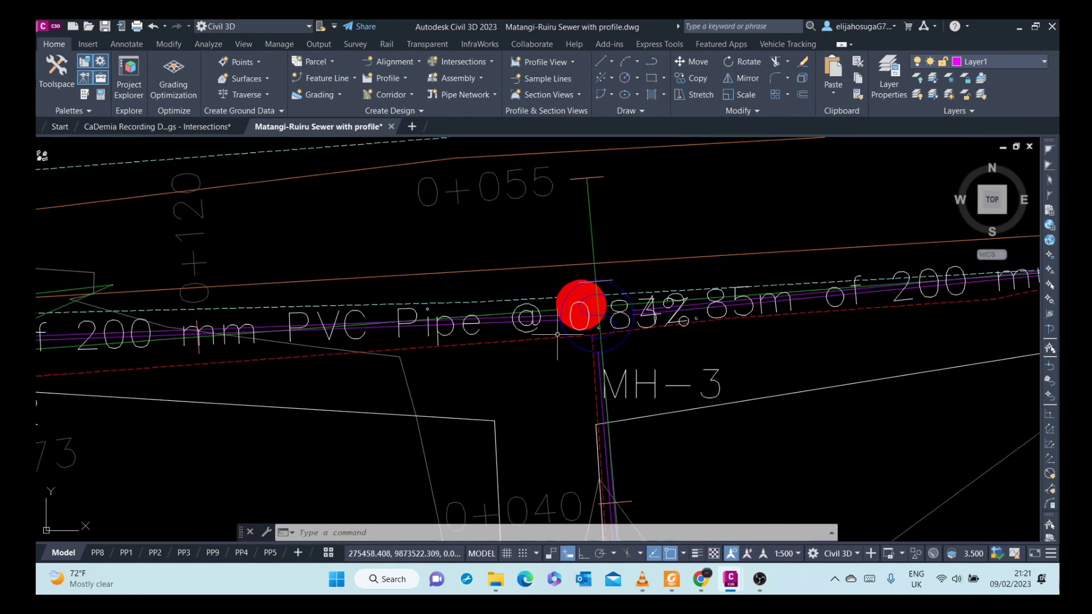
scroll(500, 317, down, 3)
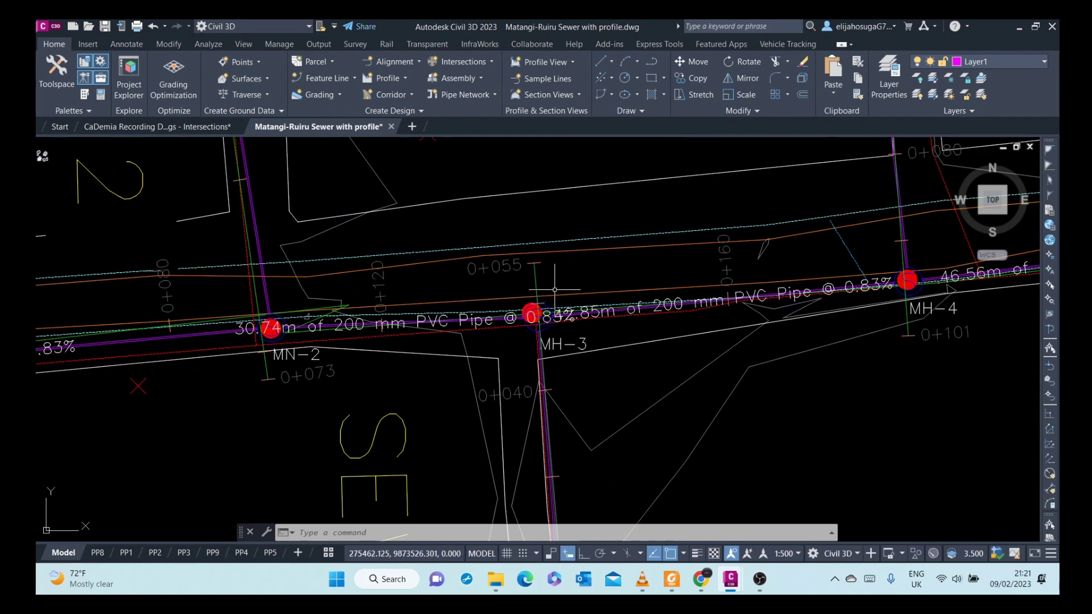
scroll(555, 289, down, 4)
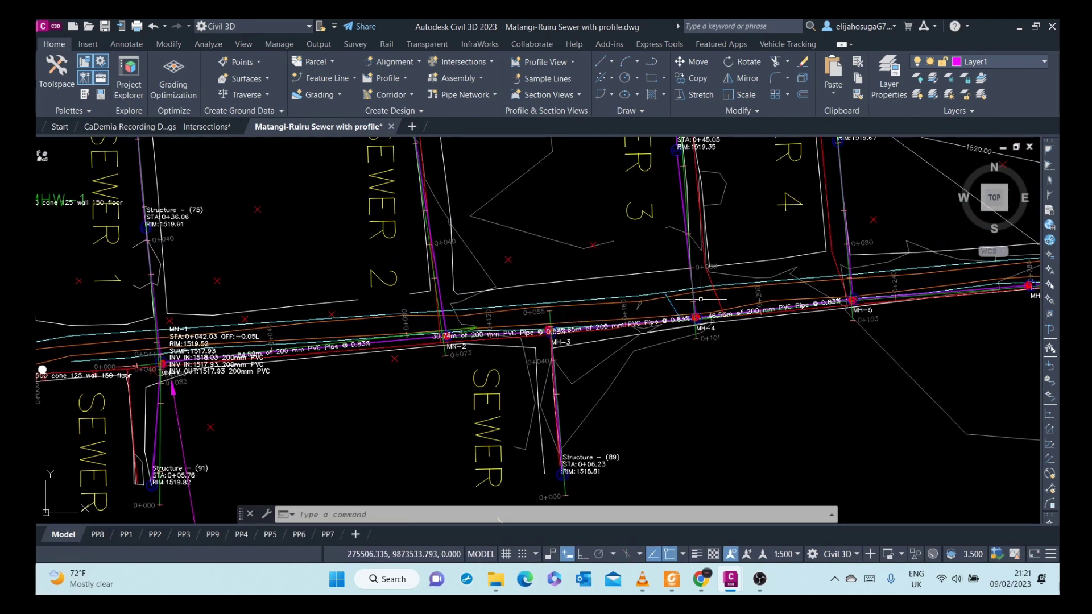
scroll(555, 324, up, 6)
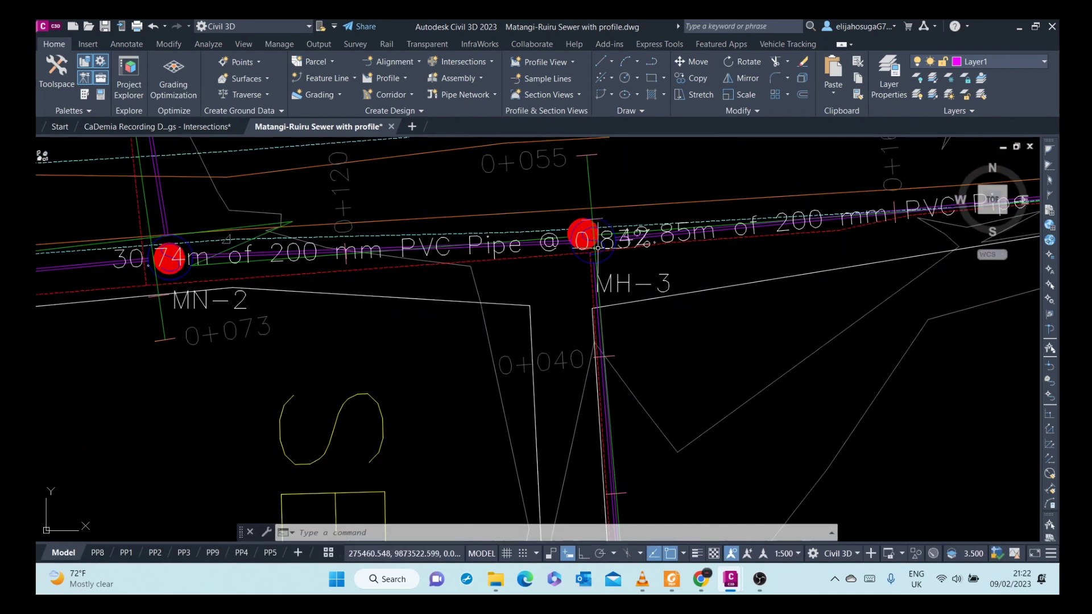
scroll(495, 373, down, 4)
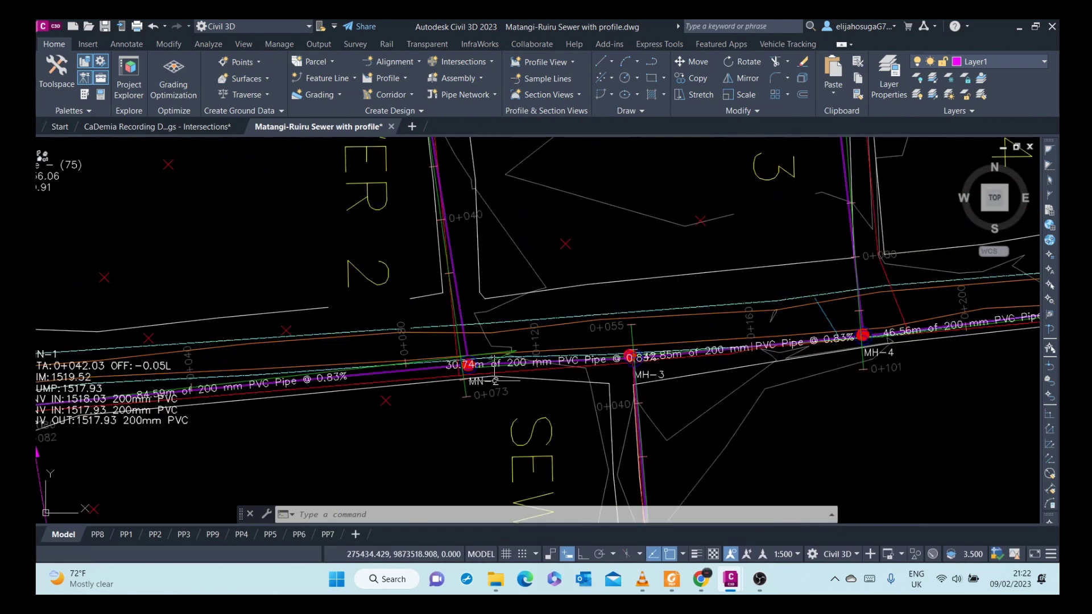
scroll(493, 373, down, 4)
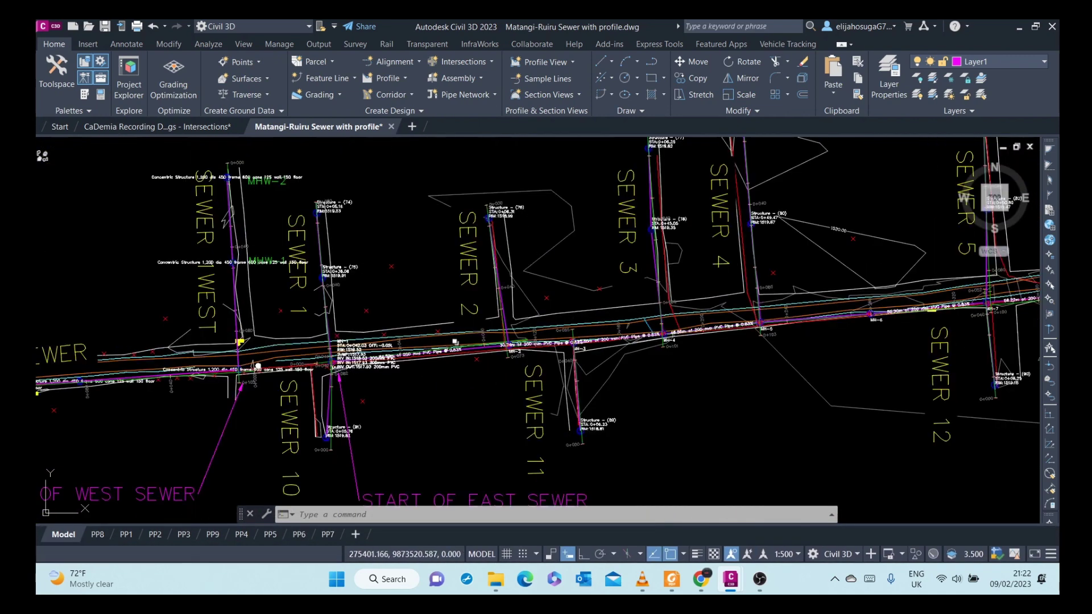
scroll(507, 344, up, 10)
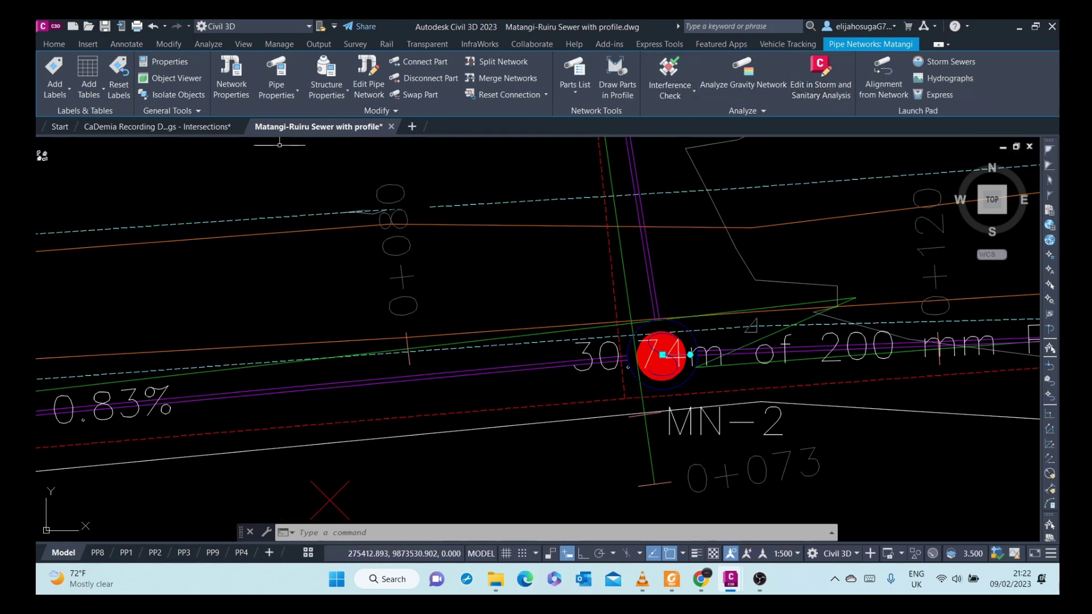
click(327, 95)
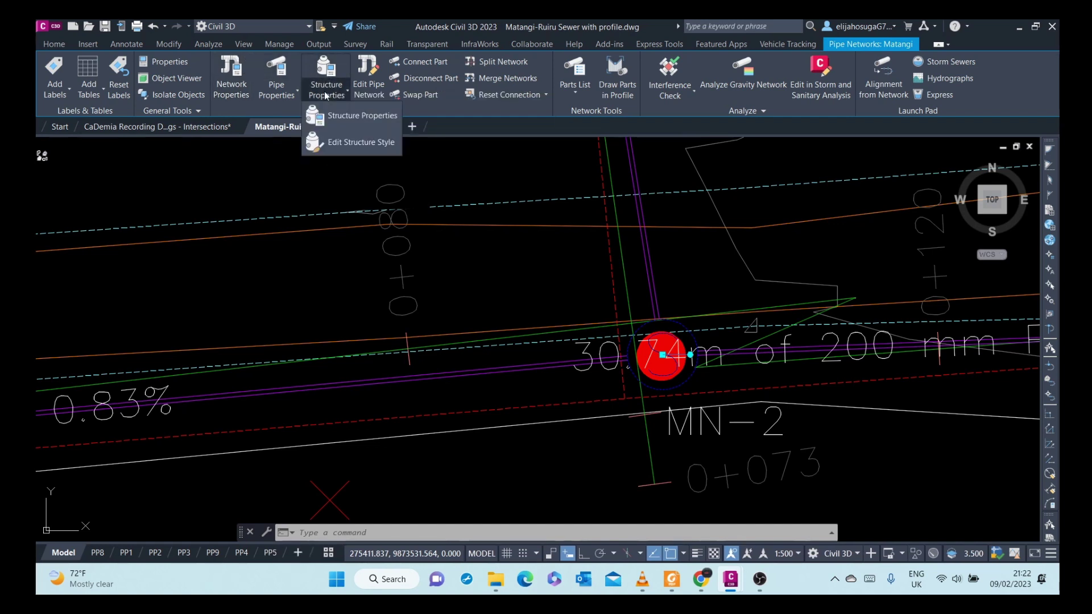
click(567, 258)
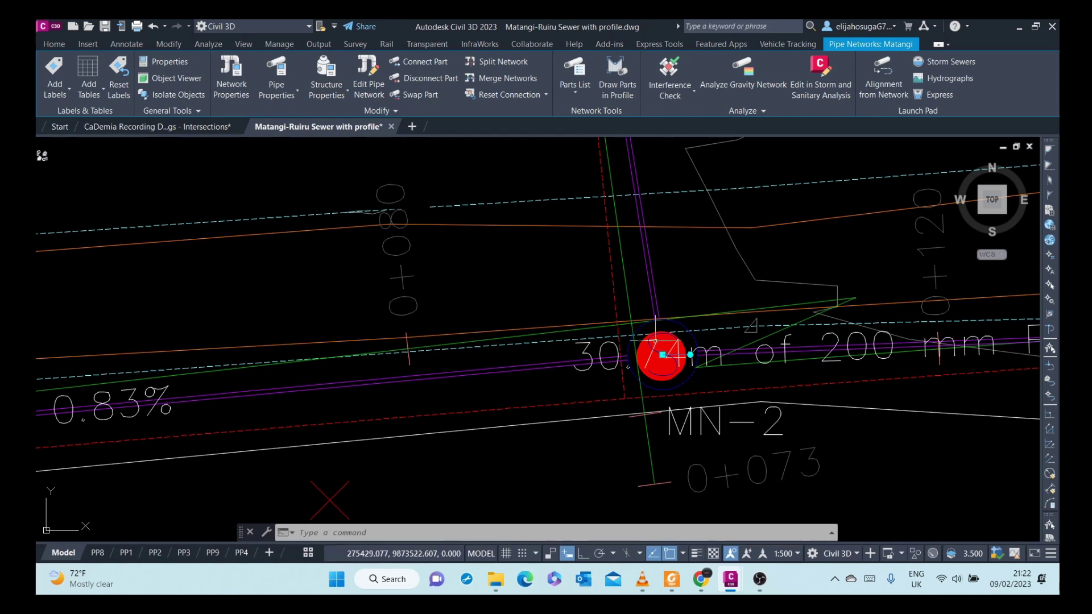
right_click(567, 272)
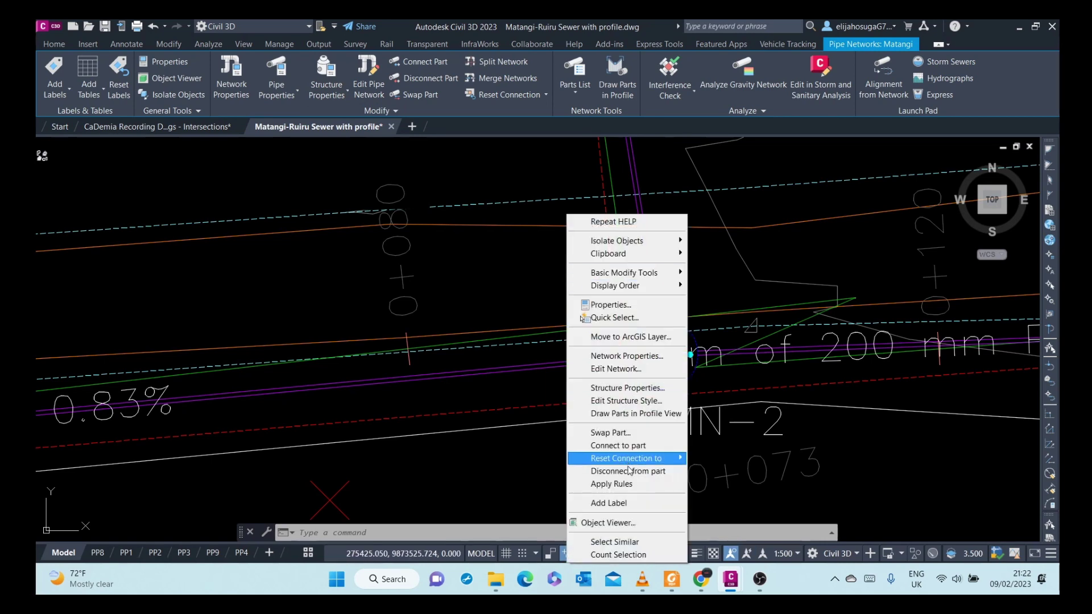
click(614, 522)
drag(668, 472, 755, 297)
scroll(742, 296, down, 5)
scroll(535, 338, up, 5)
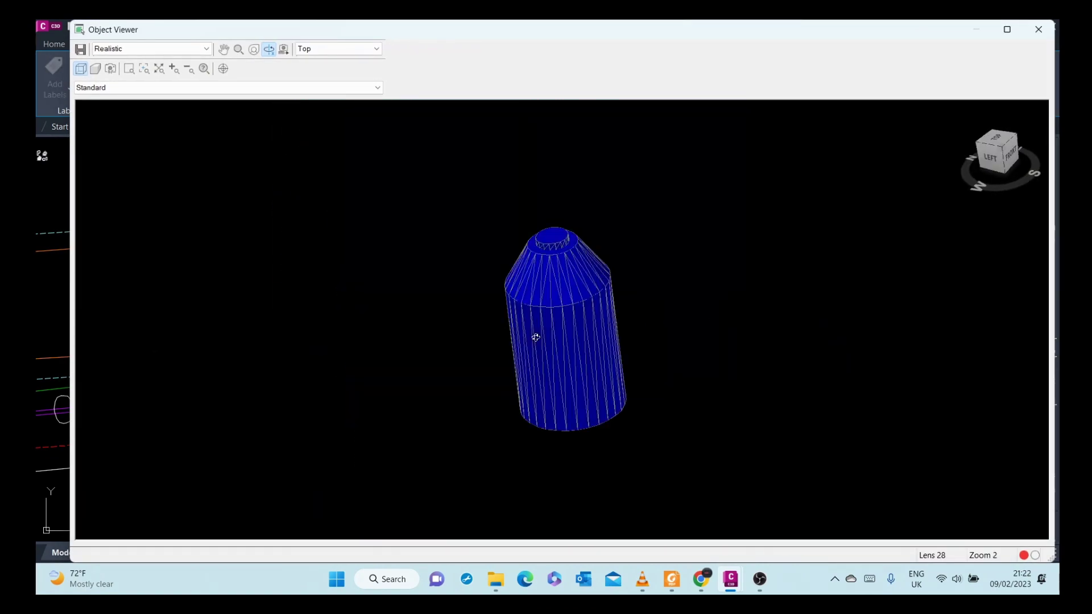
scroll(560, 283, up, 3)
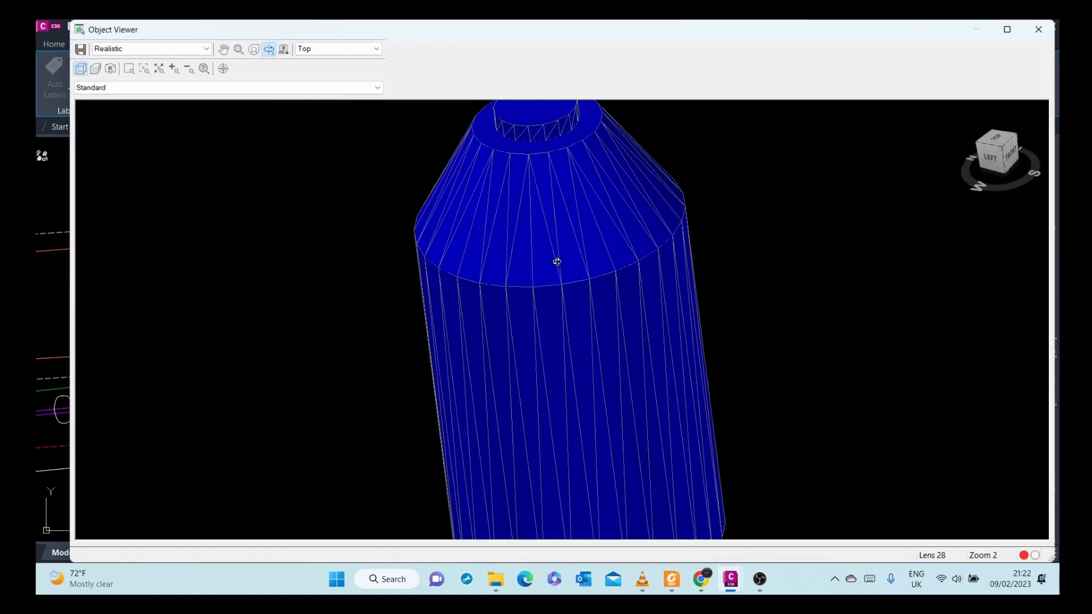
scroll(609, 322, down, 5)
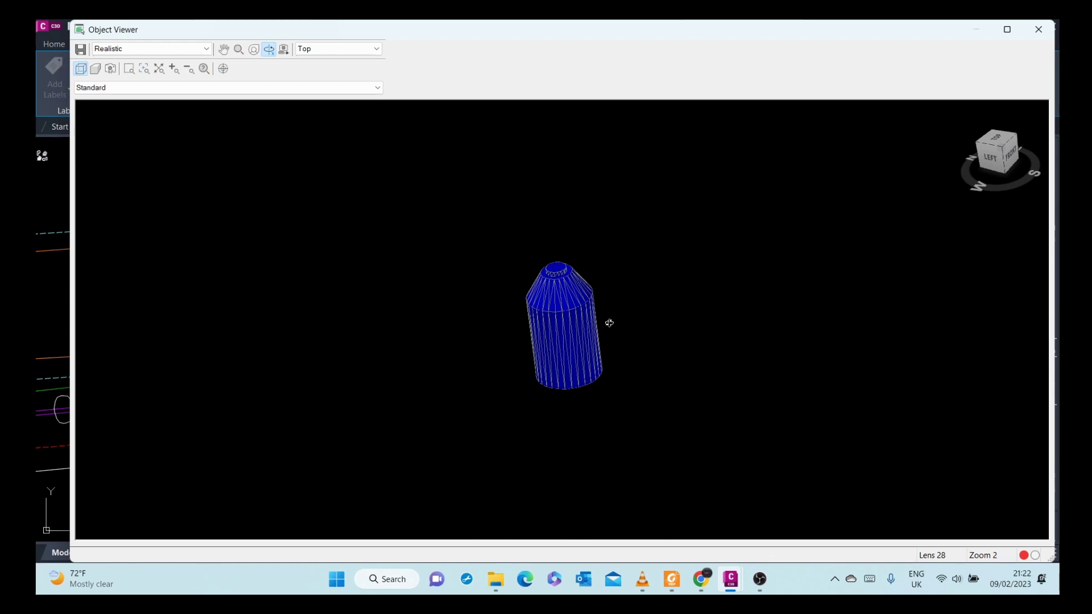
click(1039, 30)
scroll(517, 325, down, 5)
Select the pipe on the Sewer 2 branch.
scroll(471, 313, up, 4)
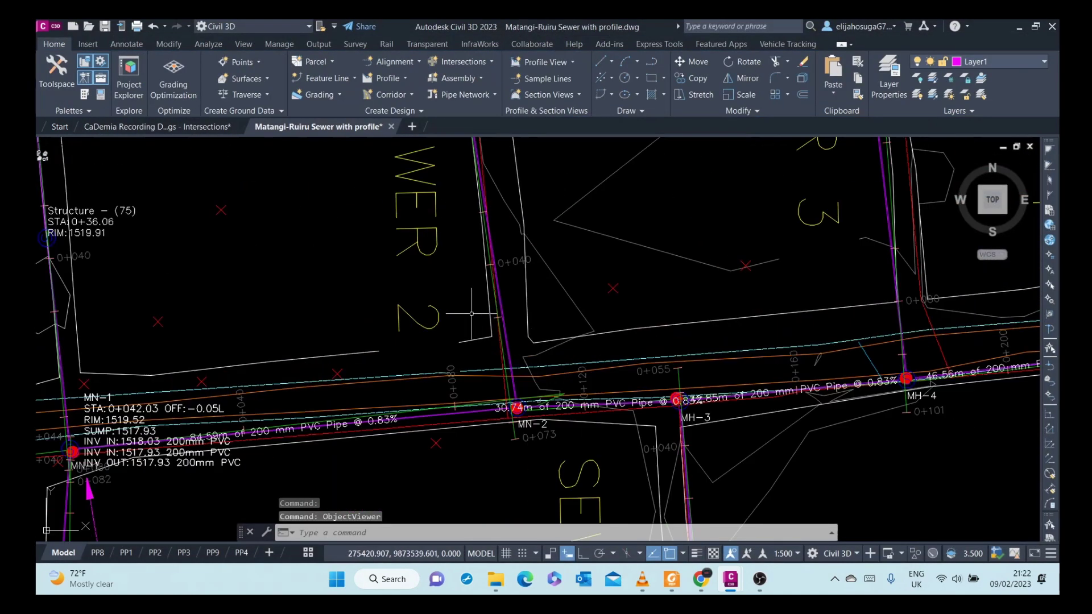
scroll(471, 313, up, 3)
scroll(512, 352, down, 5)
scroll(548, 400, up, 6)
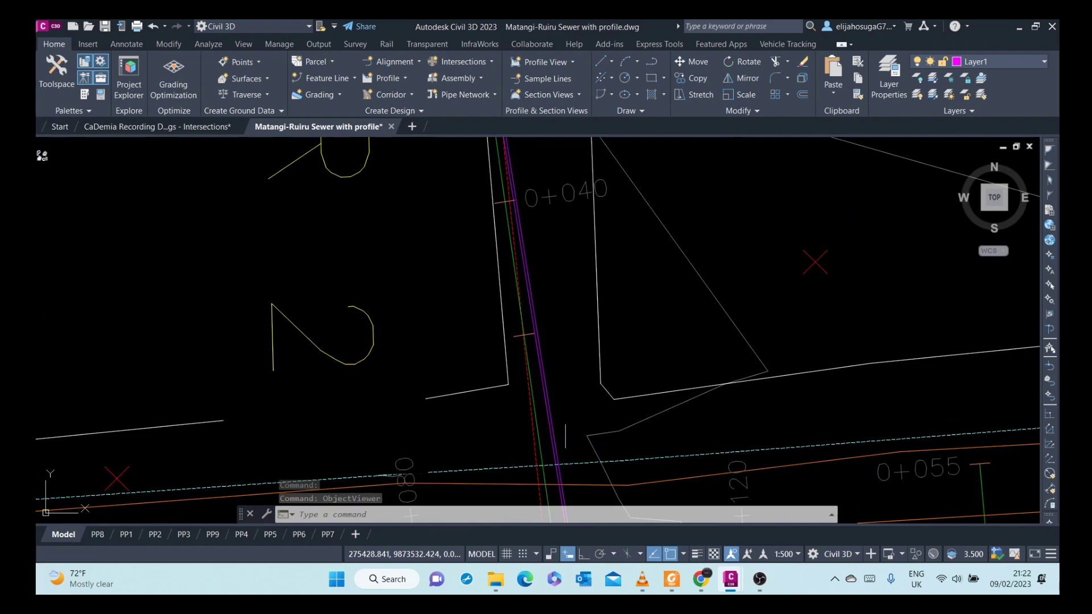
click(547, 400)
scroll(537, 363, down, 4)
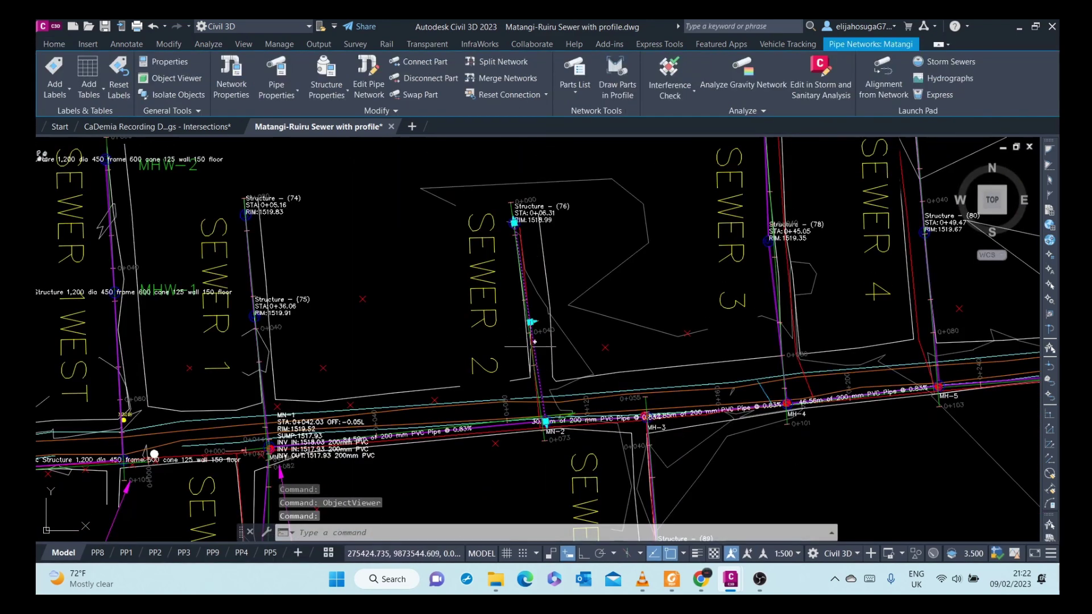
scroll(535, 341, up, 4)
scroll(526, 364, down, 4)
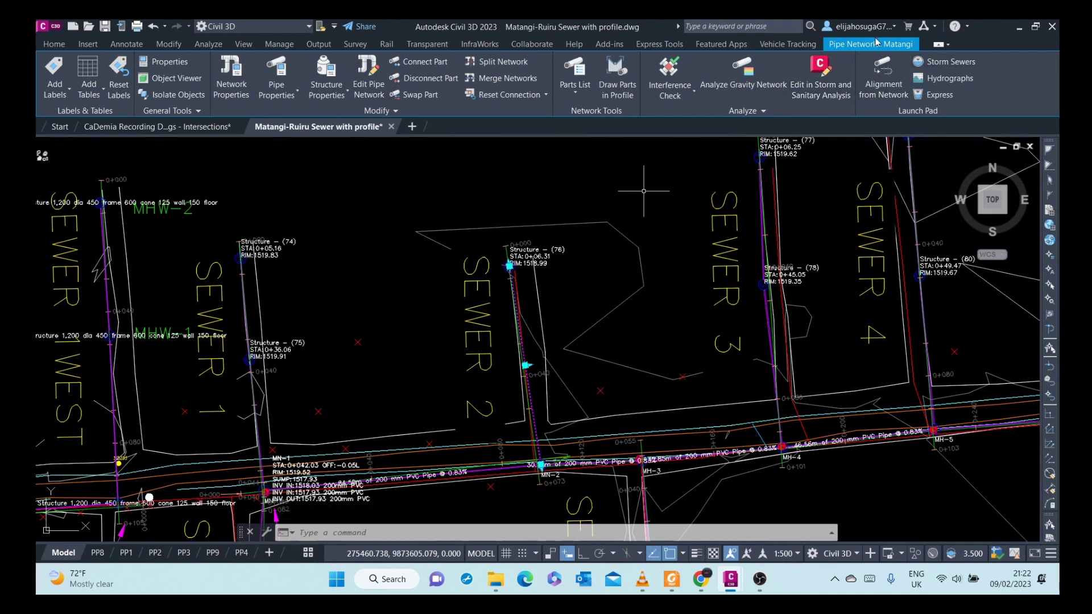
scroll(543, 334, down, 2)
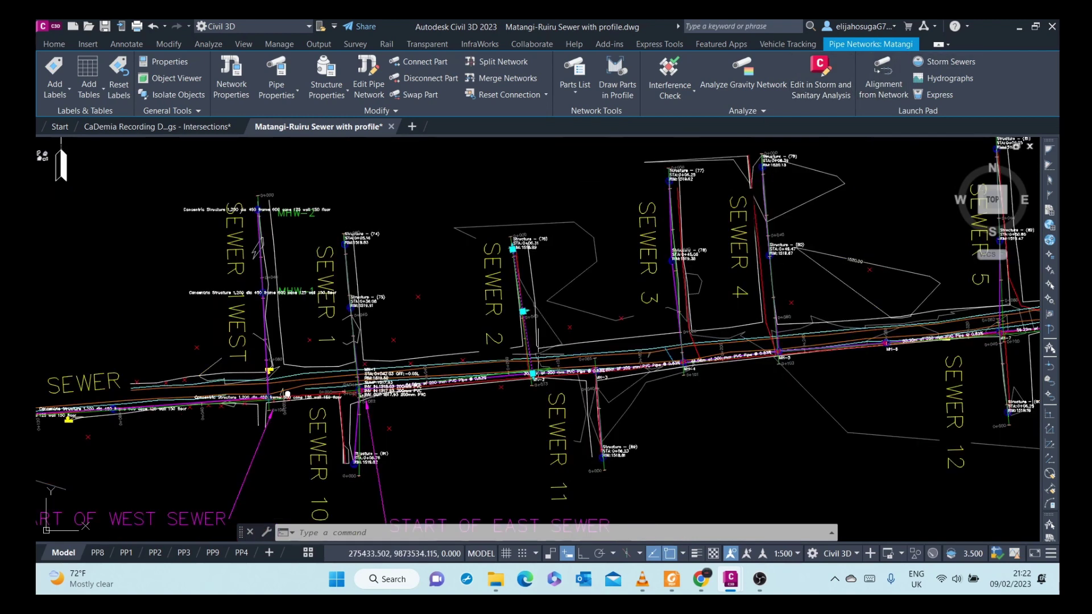
scroll(538, 340, up, 6)
Orbit the Sewer 2 pipe in the 3D Object Viewer, then close the viewer.
right_click(551, 290)
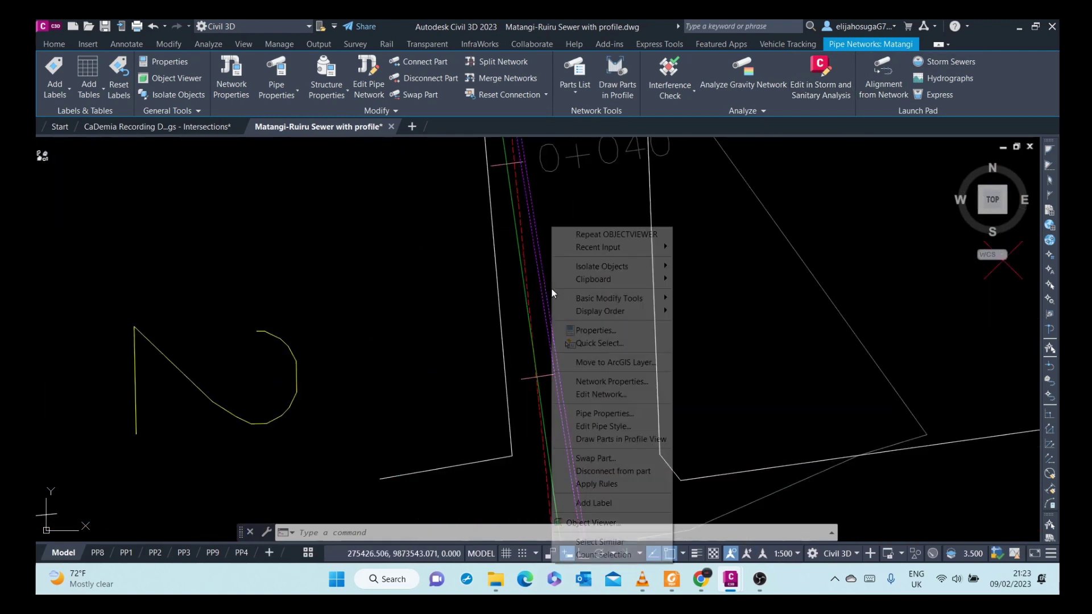
click(605, 523)
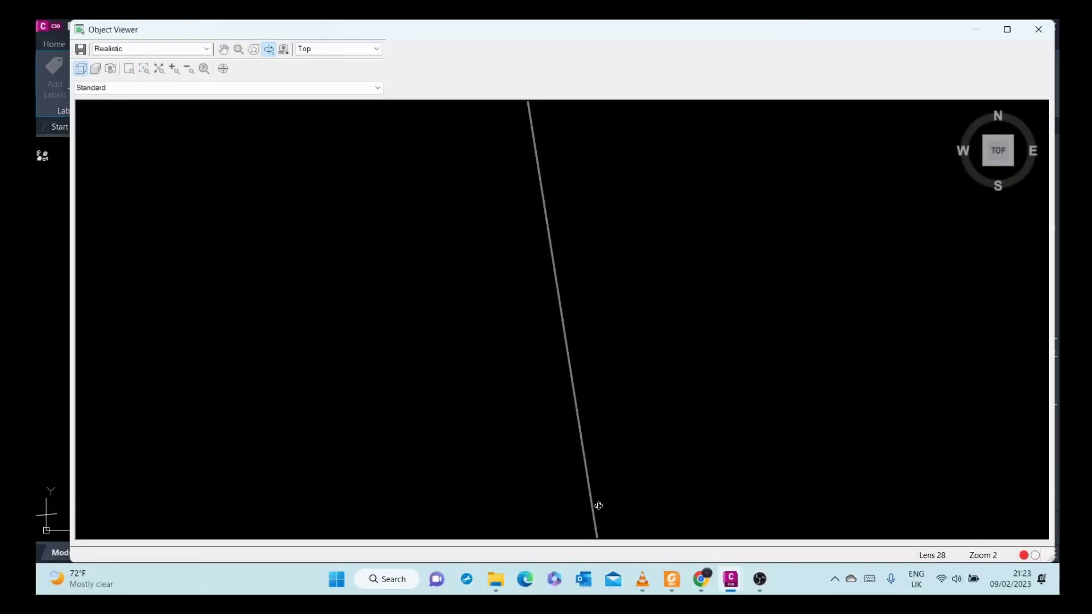
drag(597, 505, 644, 362)
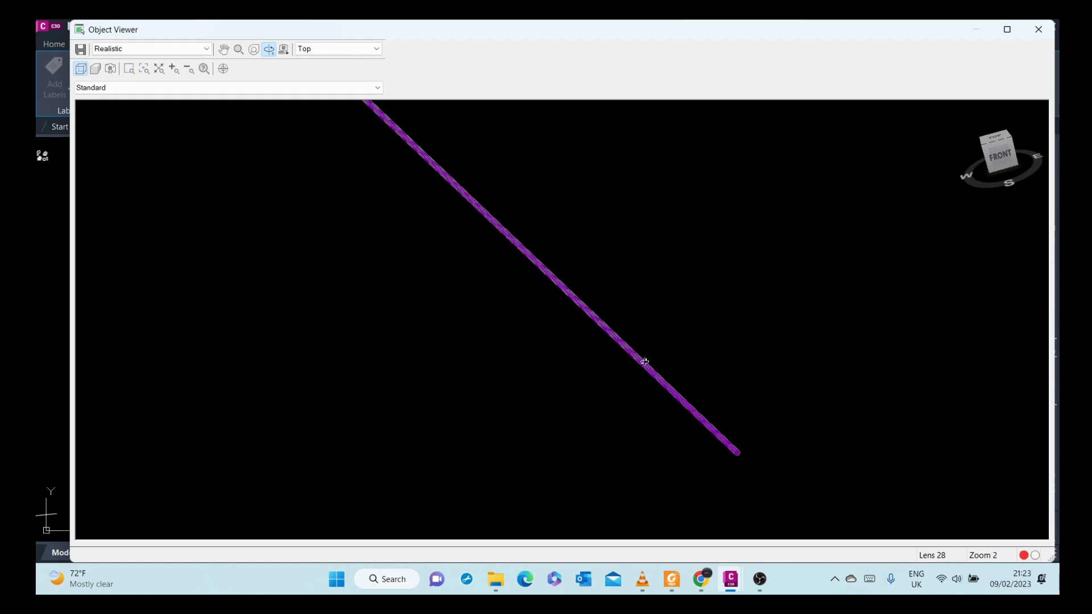
drag(780, 464, 717, 393)
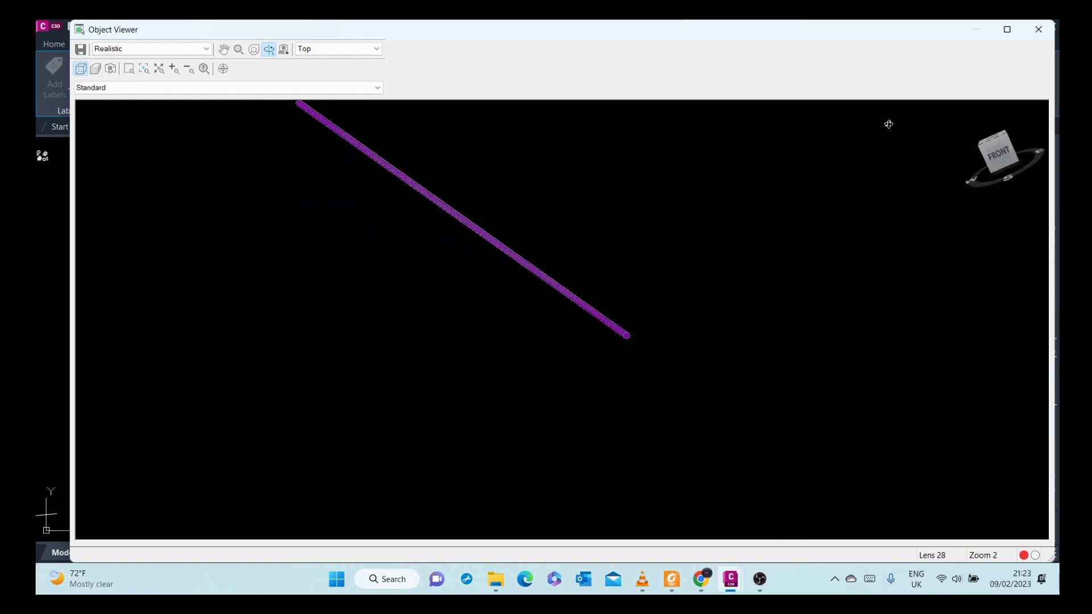
click(1041, 34)
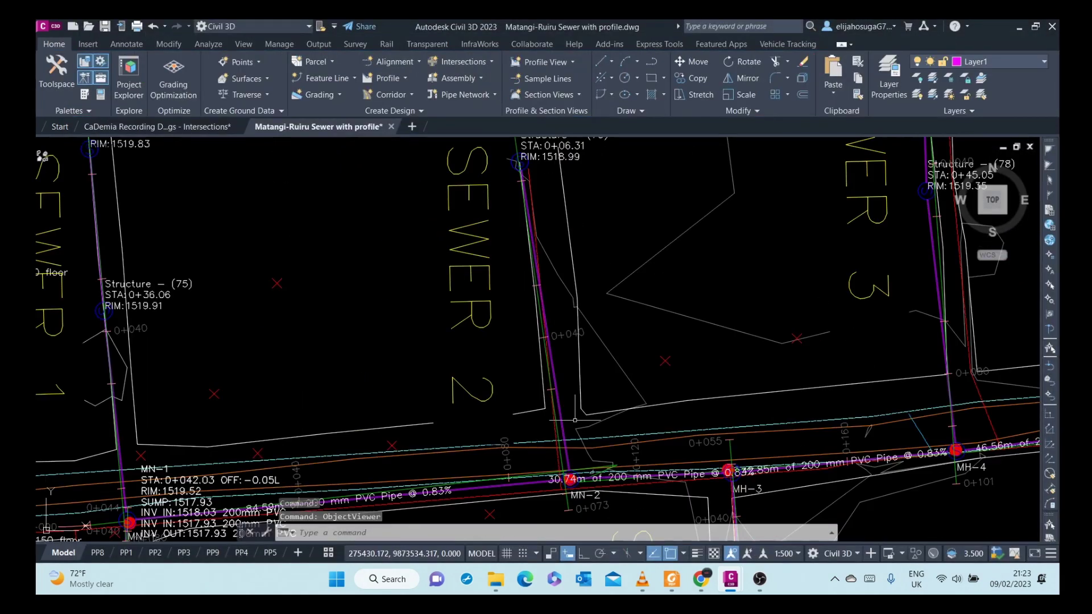
Survey Sewers 10 and 11, then centre the view on manhole MN-2 at the 30.74 m pipe.
scroll(576, 340, down, 5)
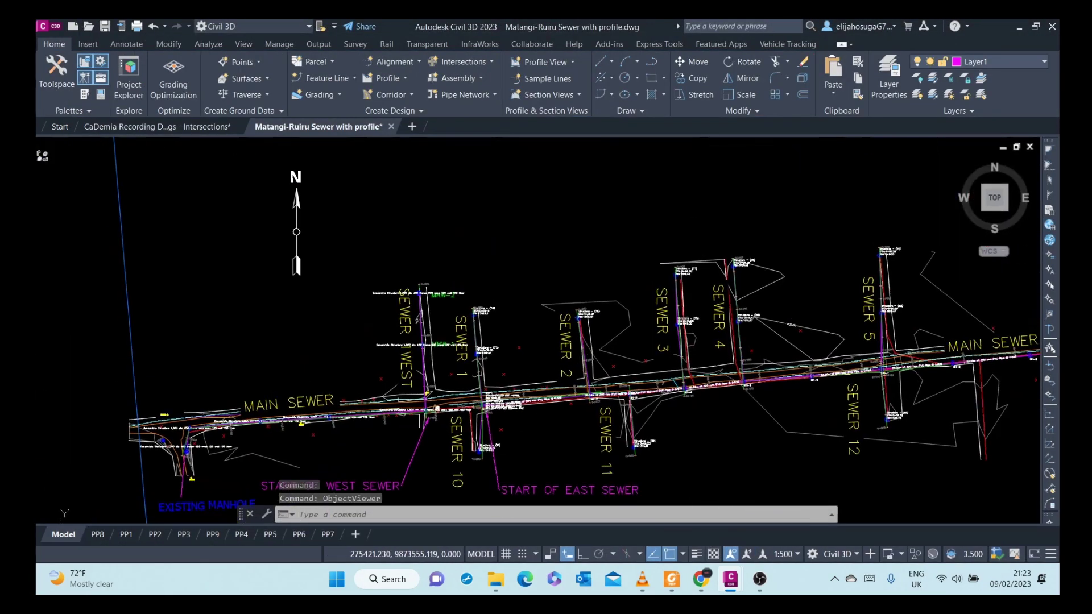
scroll(575, 364, up, 3)
scroll(570, 391, down, 2)
scroll(558, 271, up, 6)
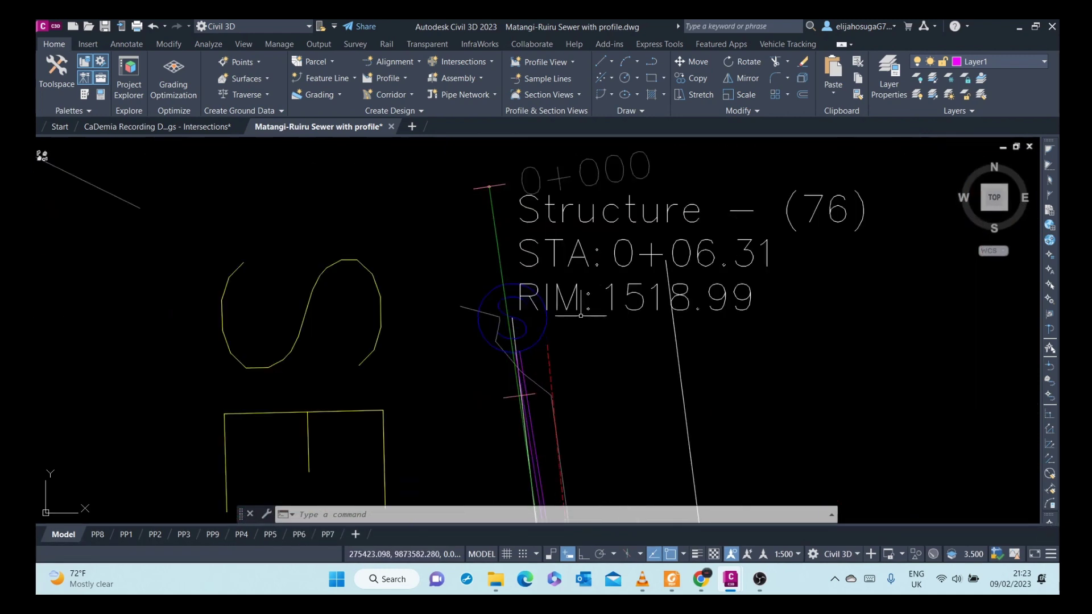
scroll(558, 311, down, 5)
scroll(589, 319, up, 5)
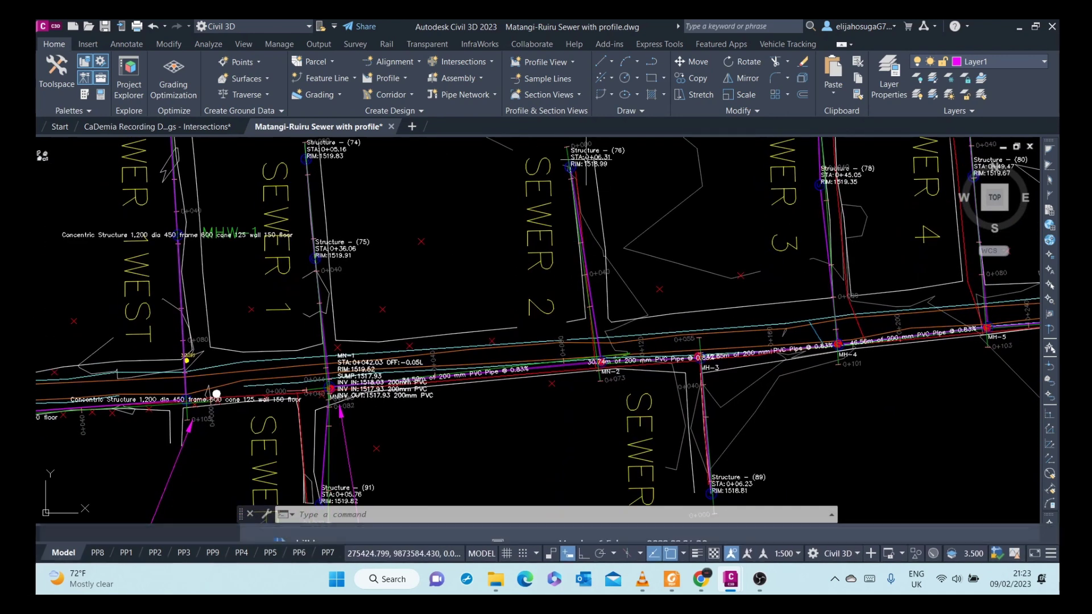
scroll(617, 449, down, 5)
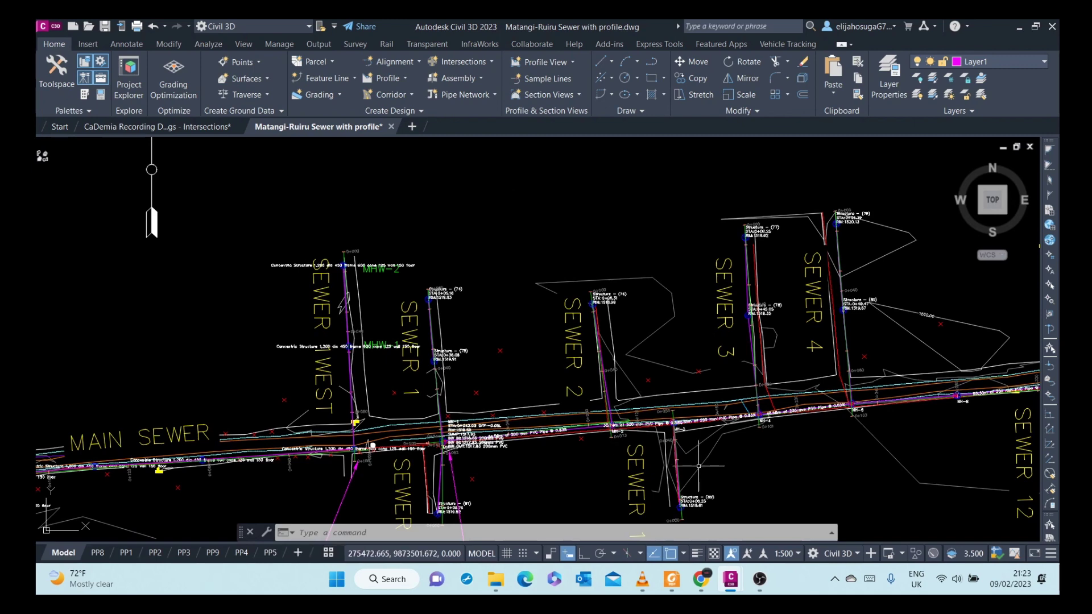
mouse_move(698, 465)
middle_down()
mouse_move(593, 280)
mouse_move(630, 348)
middle_up()
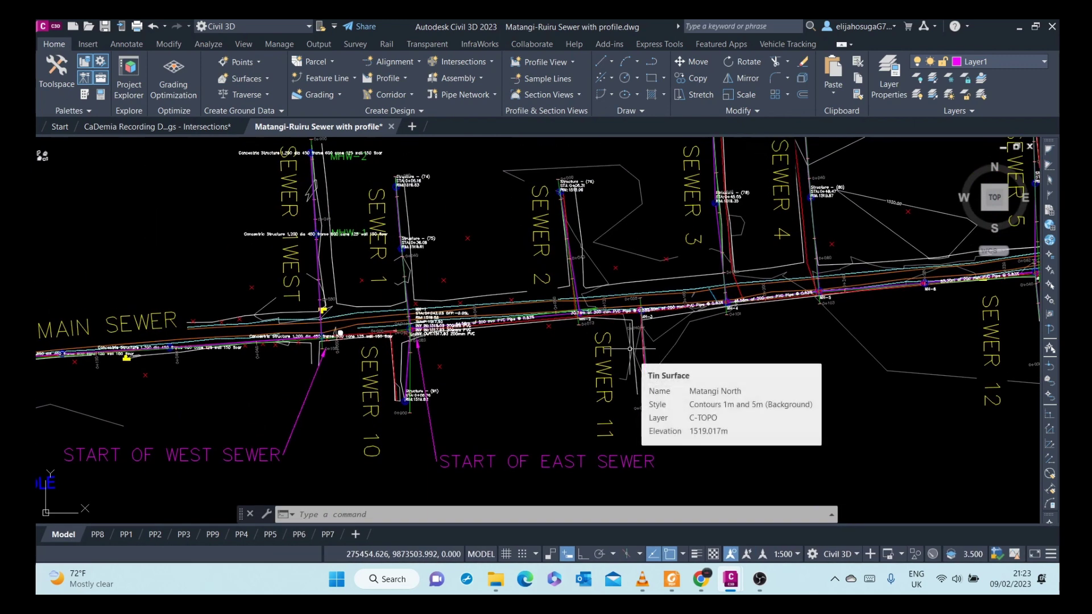
scroll(585, 228, up, 4)
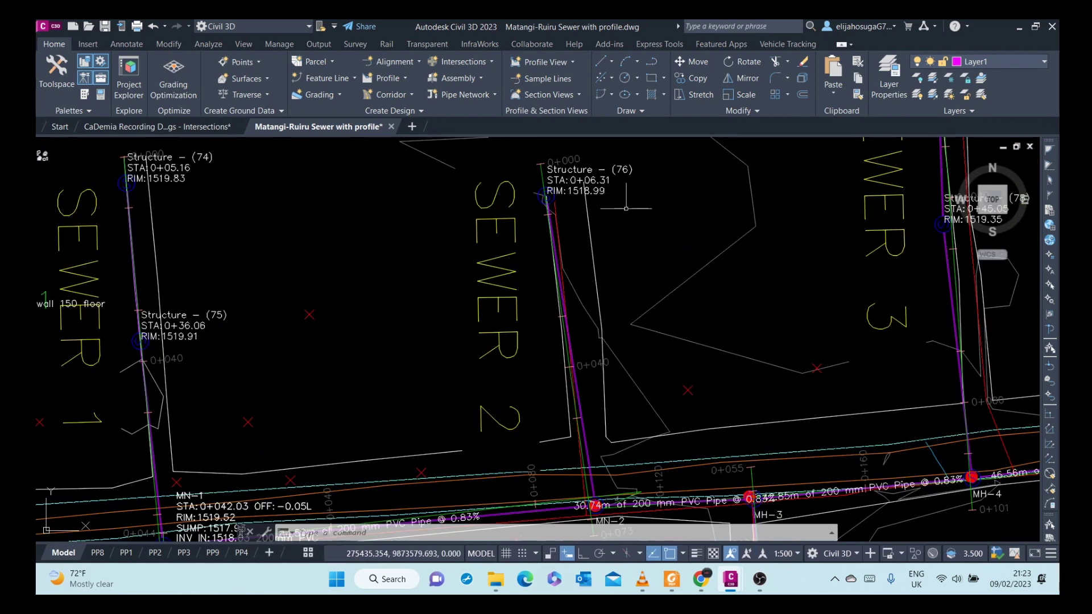
scroll(622, 209, down, 5)
scroll(602, 353, up, 5)
scroll(602, 354, up, 2)
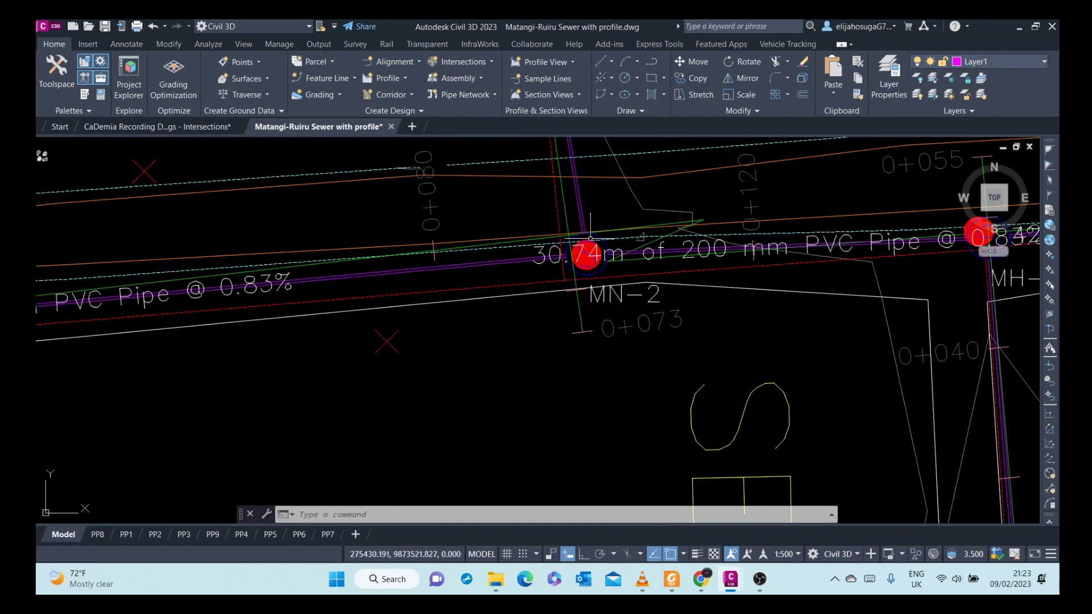
middle_drag(584, 229, 594, 389)
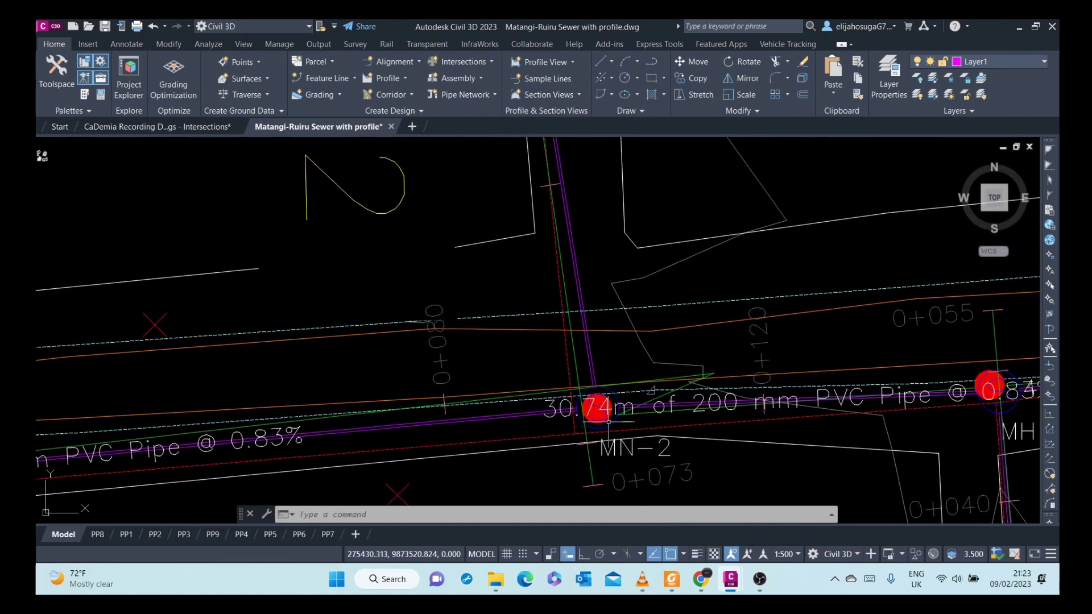
Select manhole MN-2 and review its Storm Sewer Manhole style definition without changes.
click(616, 424)
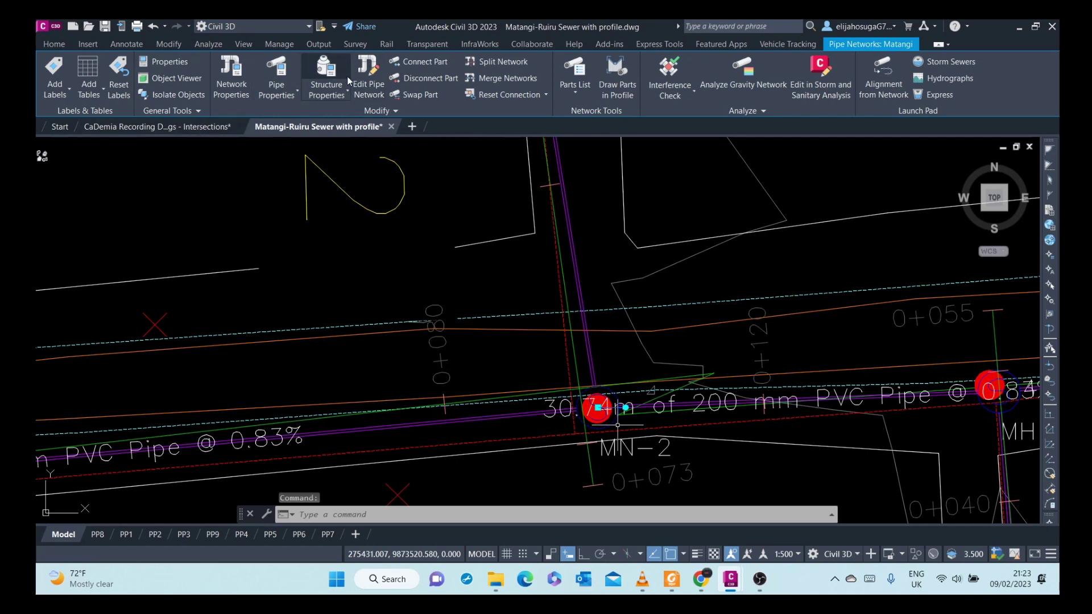
click(345, 92)
click(361, 141)
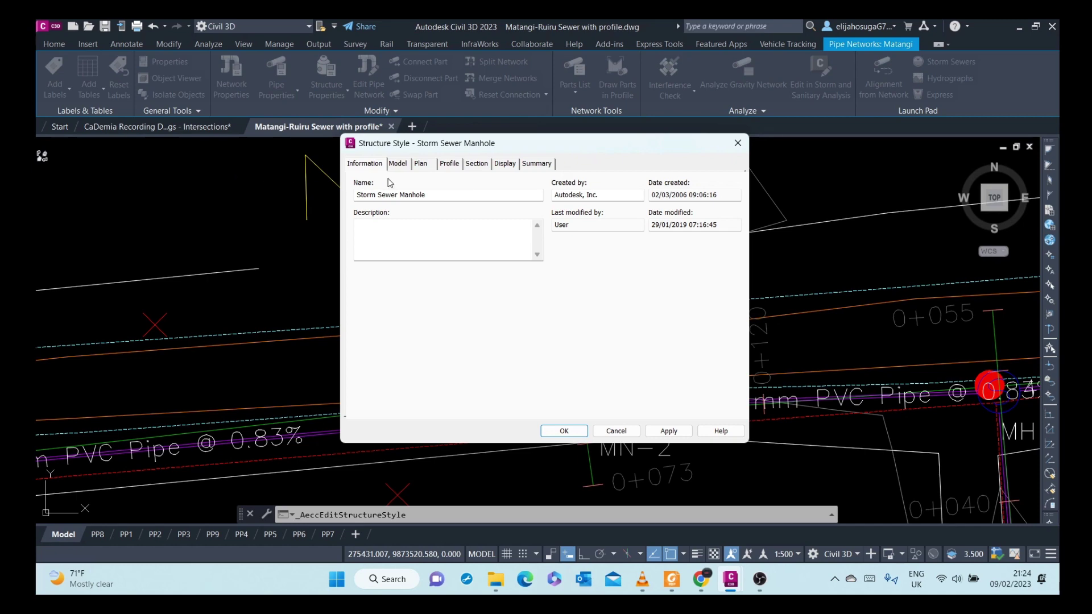
click(738, 143)
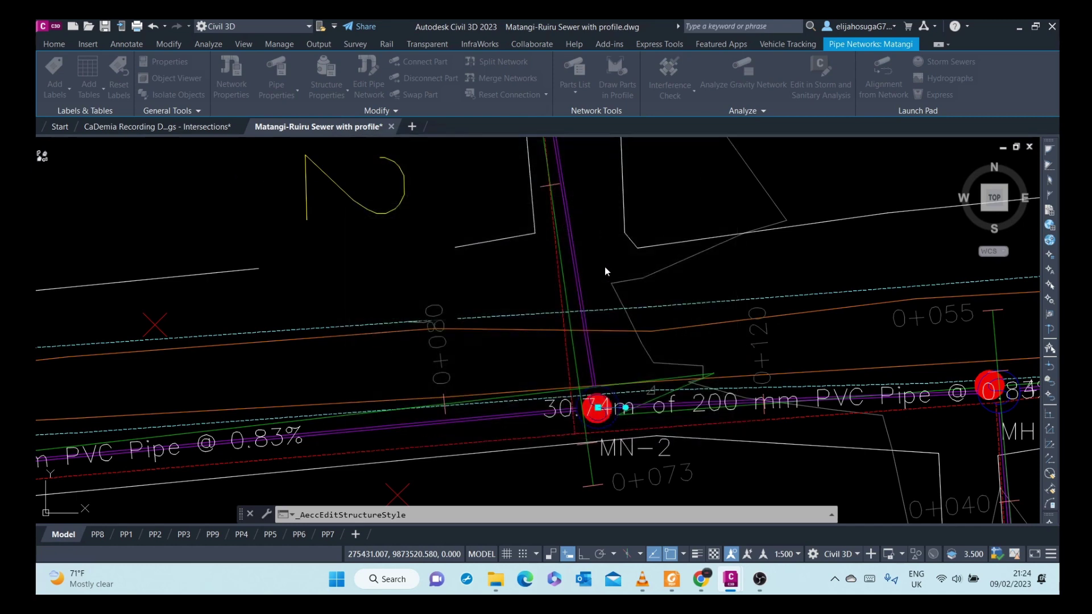
middle_drag(573, 225, 584, 313)
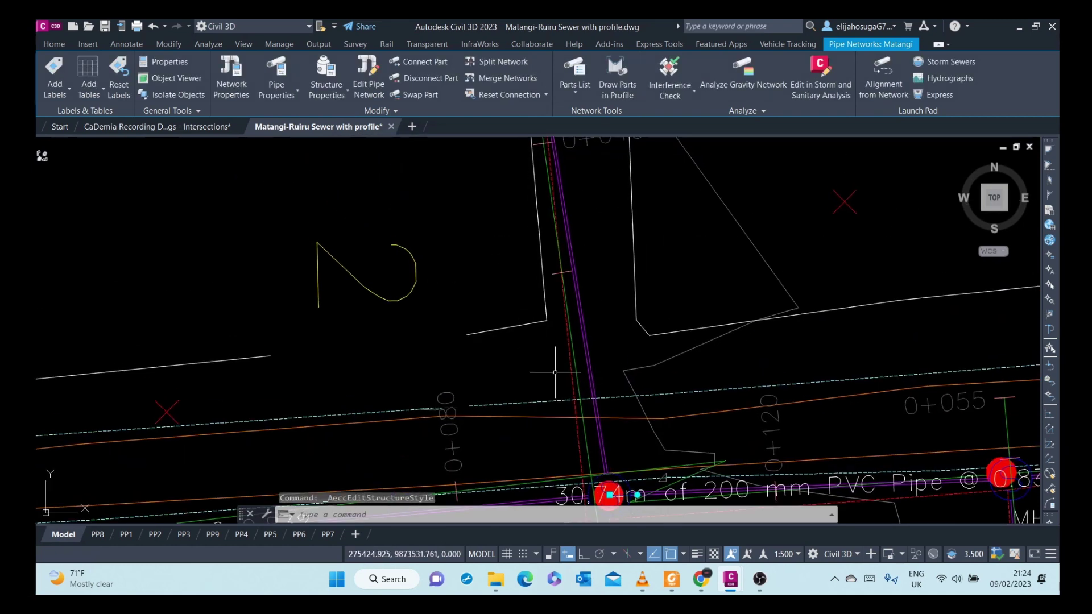
Set manhole MN-2's style to Sanitary Sewer Manhole in Structure Properties and confirm it.
click(339, 93)
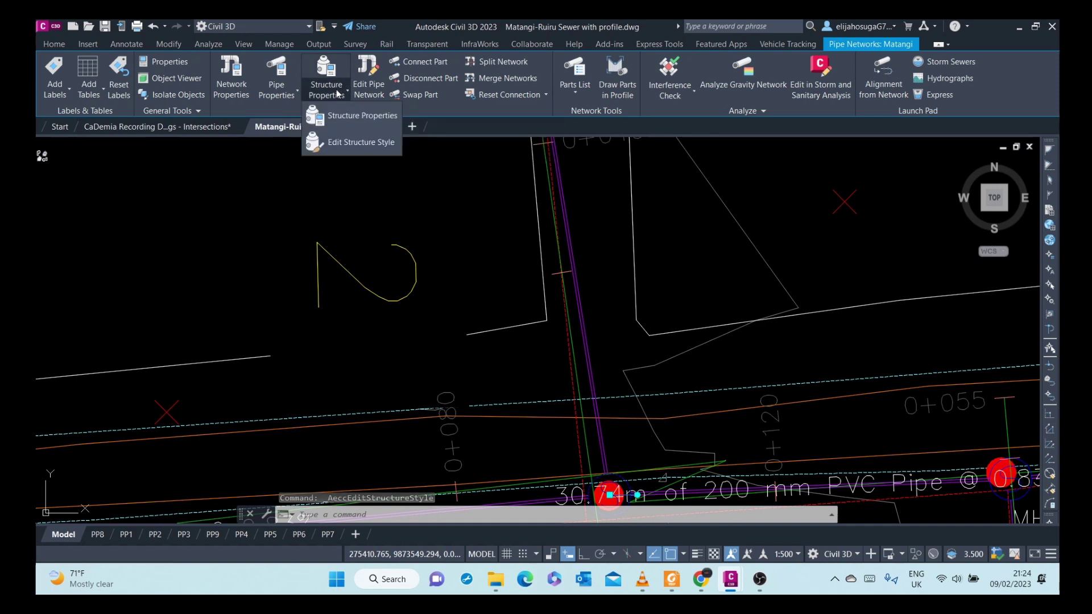
click(362, 116)
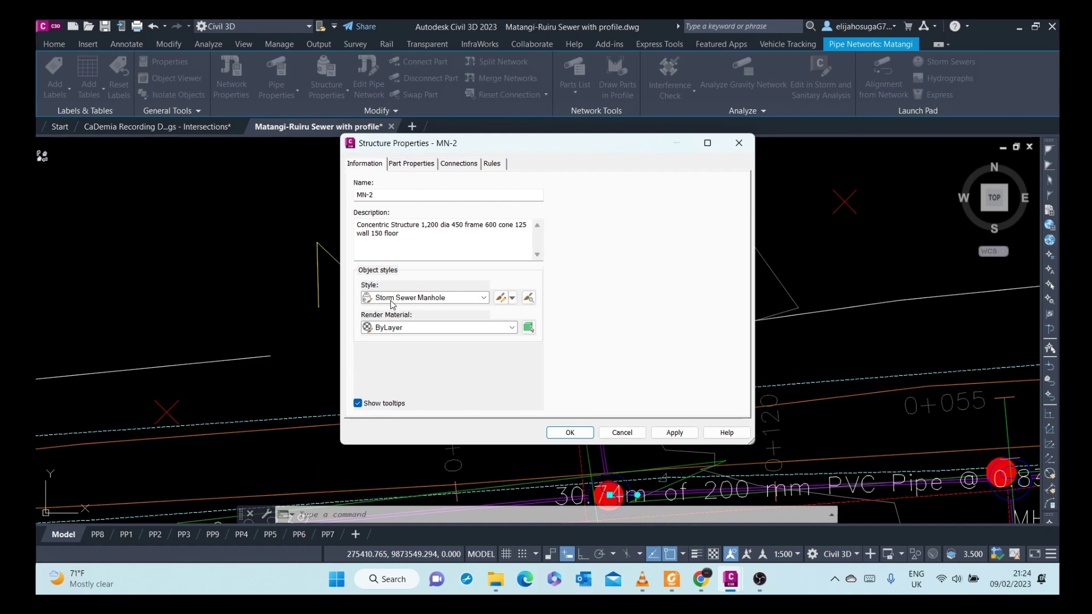
click(463, 298)
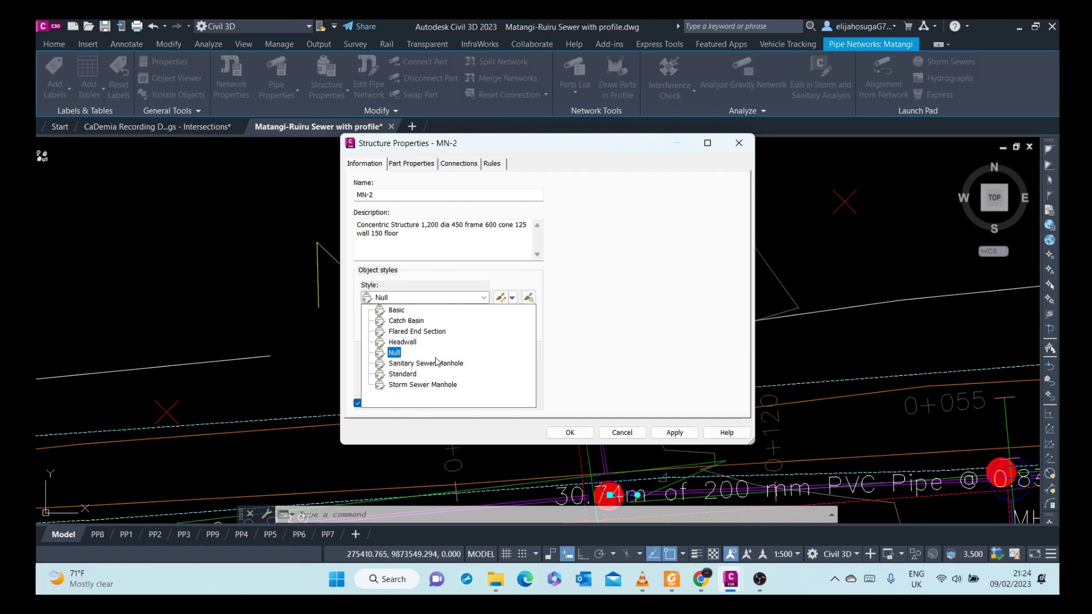
click(601, 254)
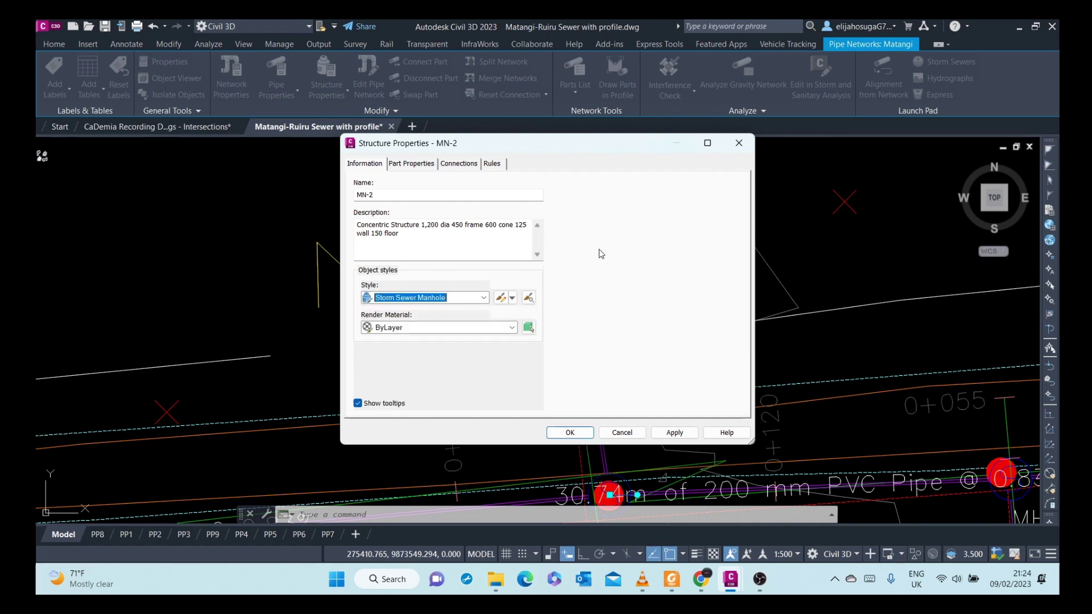
click(456, 300)
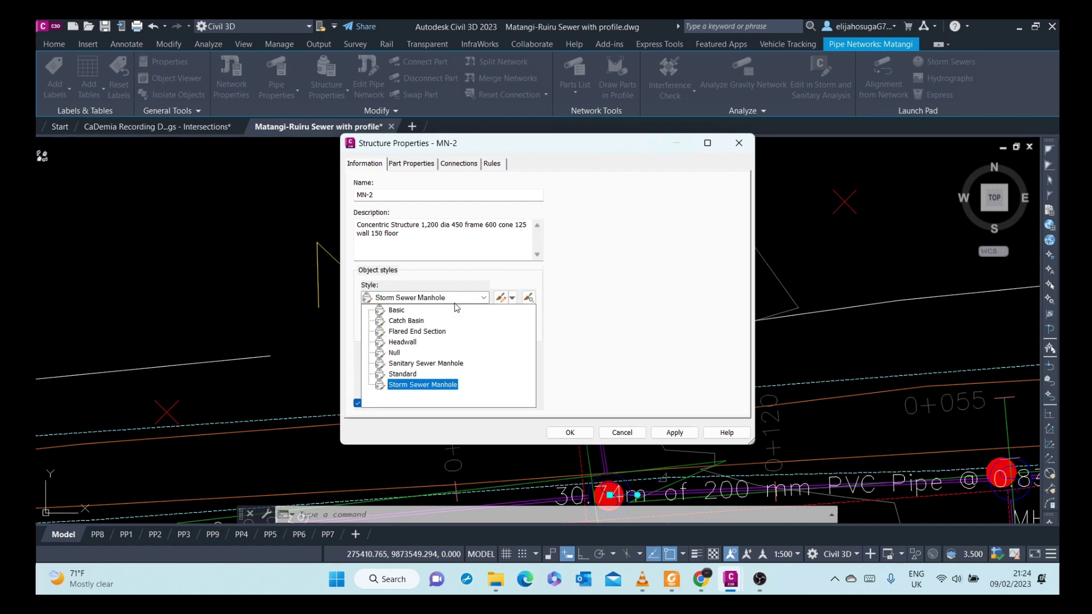
click(427, 362)
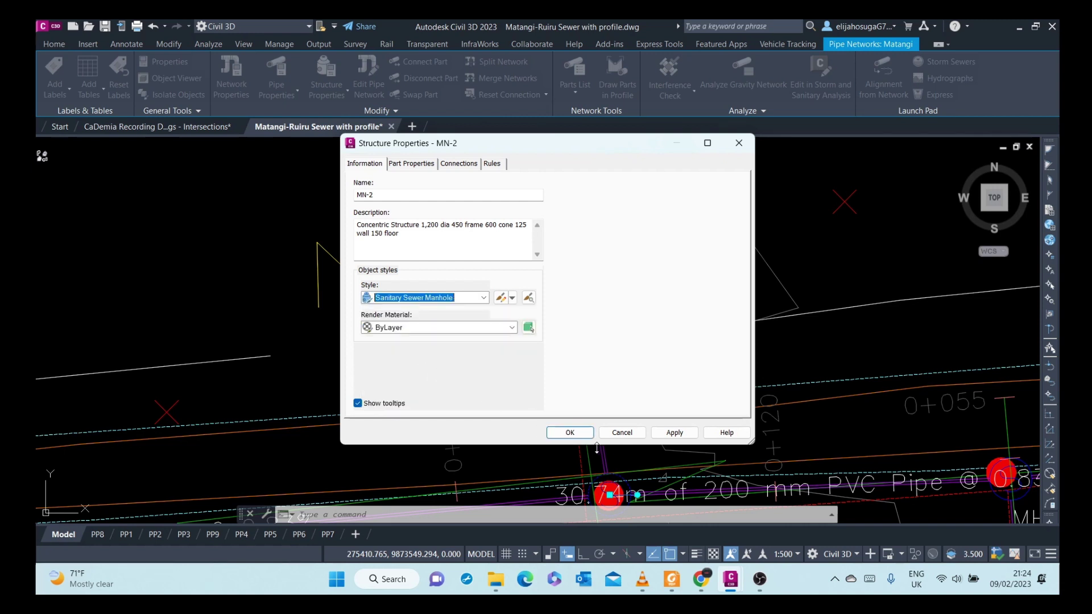
click(674, 433)
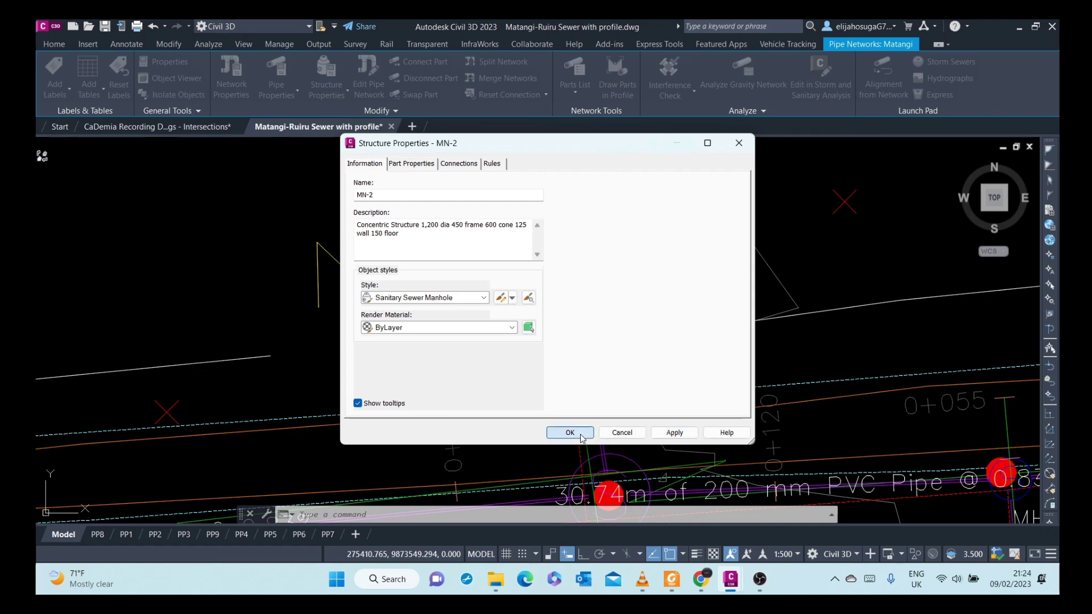
click(580, 433)
mouse_move(577, 444)
middle_down()
mouse_move(455, 236)
mouse_move(512, 236)
middle_up()
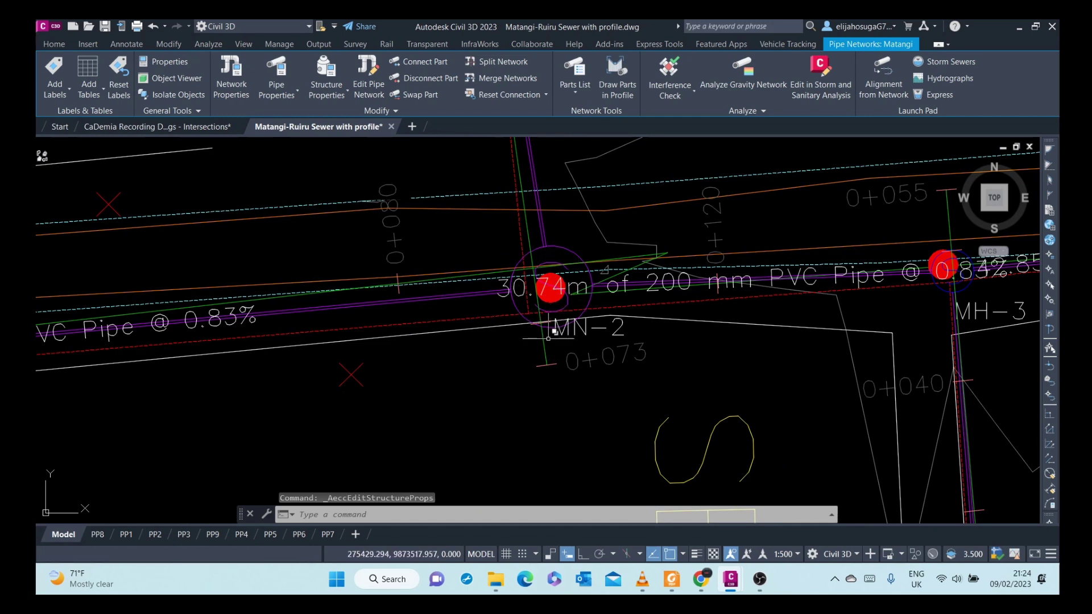
Select the Sewer 2 lateral pipe near station 0+040, running toward MN-2.
scroll(546, 318, down, 5)
scroll(654, 314, up, 6)
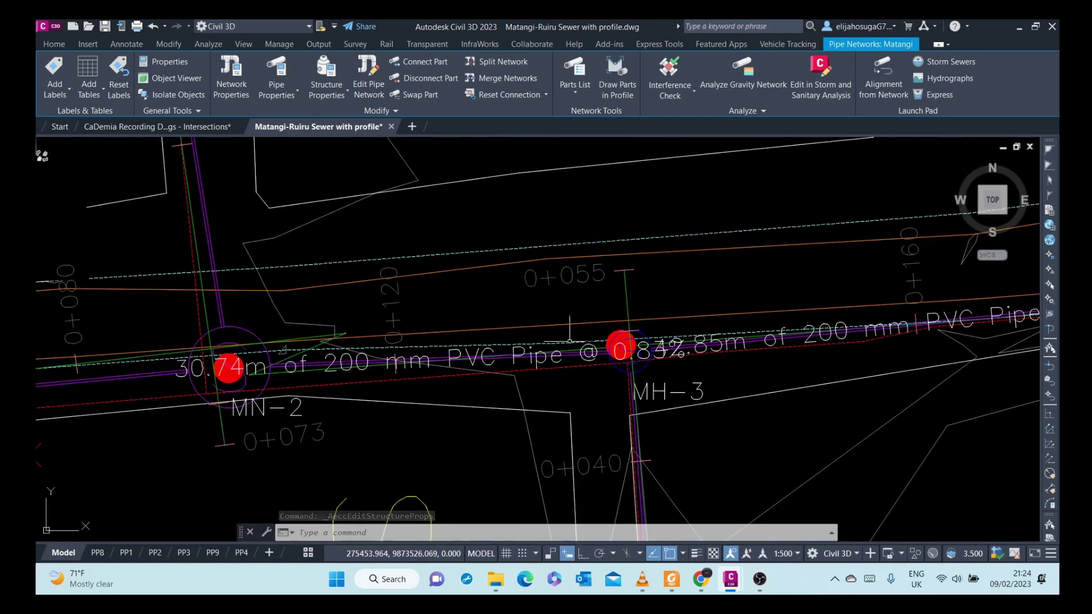
scroll(193, 293, down, 8)
scroll(194, 295, up, 5)
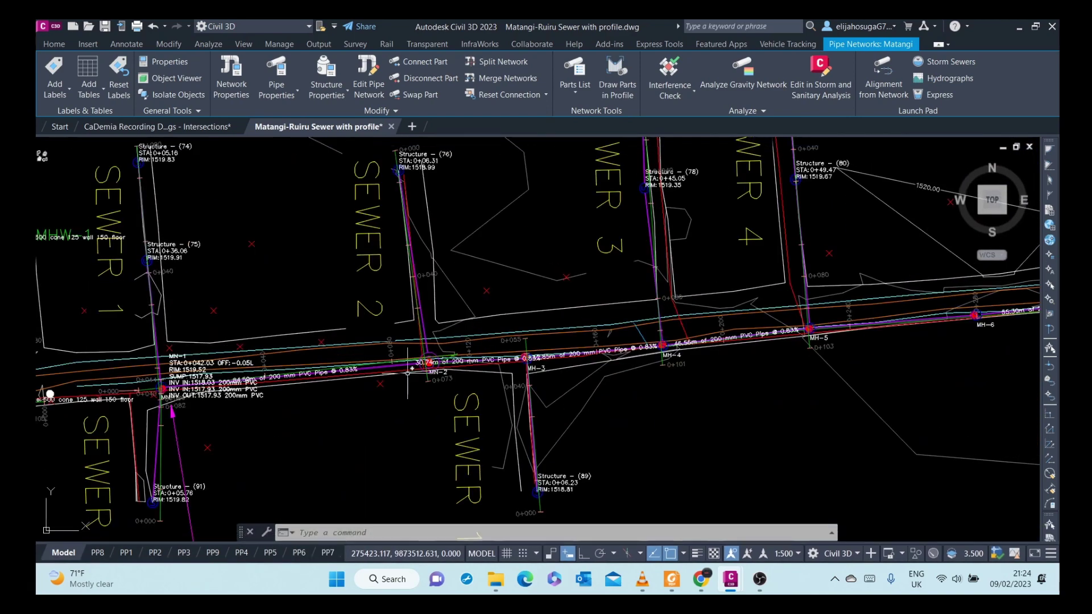
scroll(295, 313, down, 5)
scroll(392, 328, up, 5)
scroll(392, 329, up, 5)
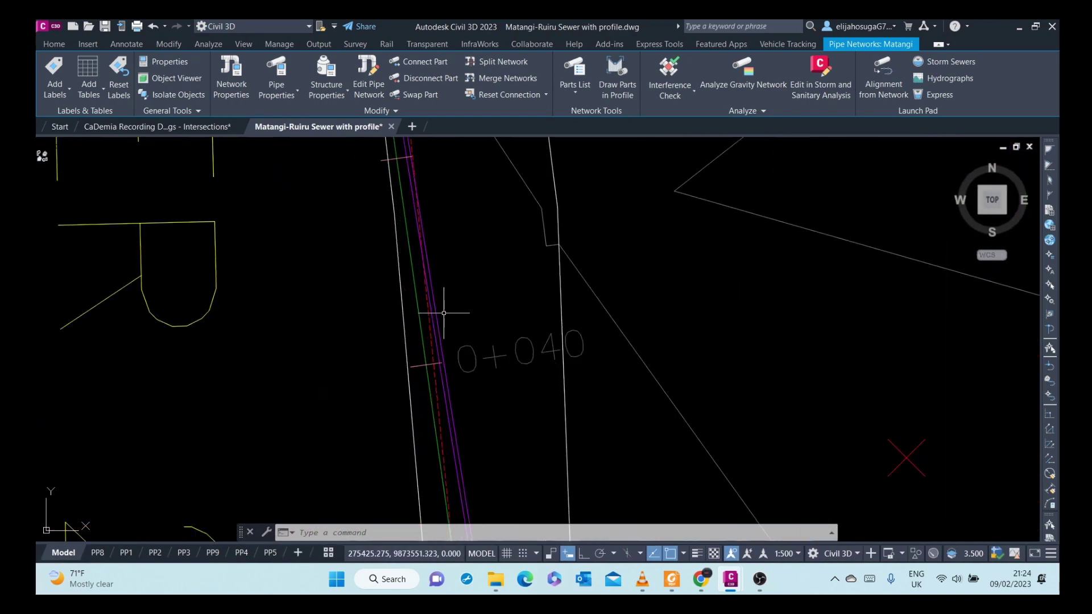
click(434, 312)
scroll(367, 373, down, 5)
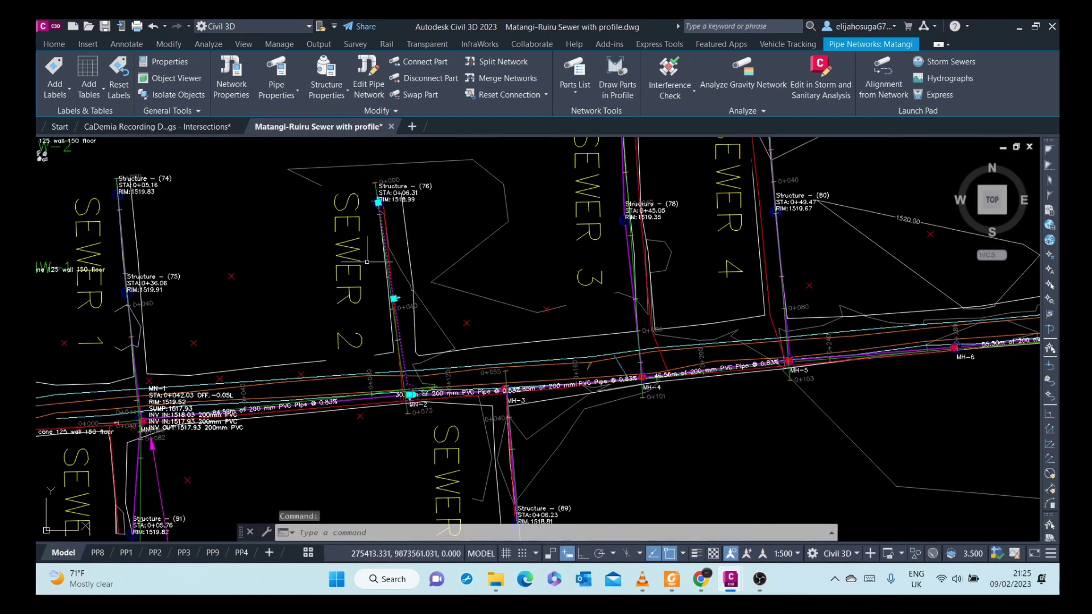
scroll(216, 164, up, 2)
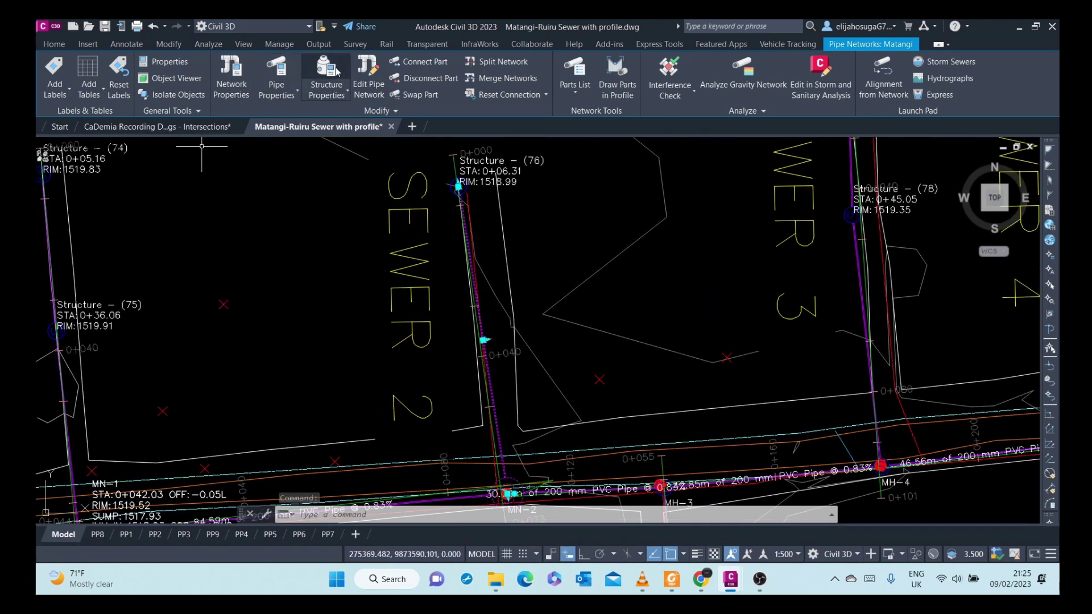
Give Pipe (70) the Single Line (Sanitary) style in Pipe Properties and confirm.
click(277, 71)
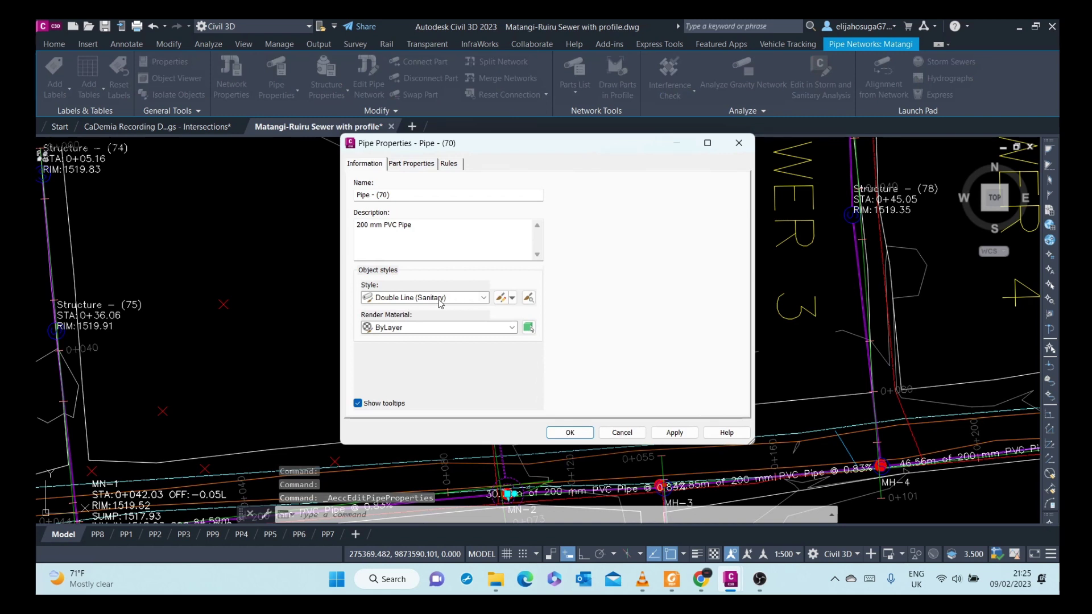
click(476, 301)
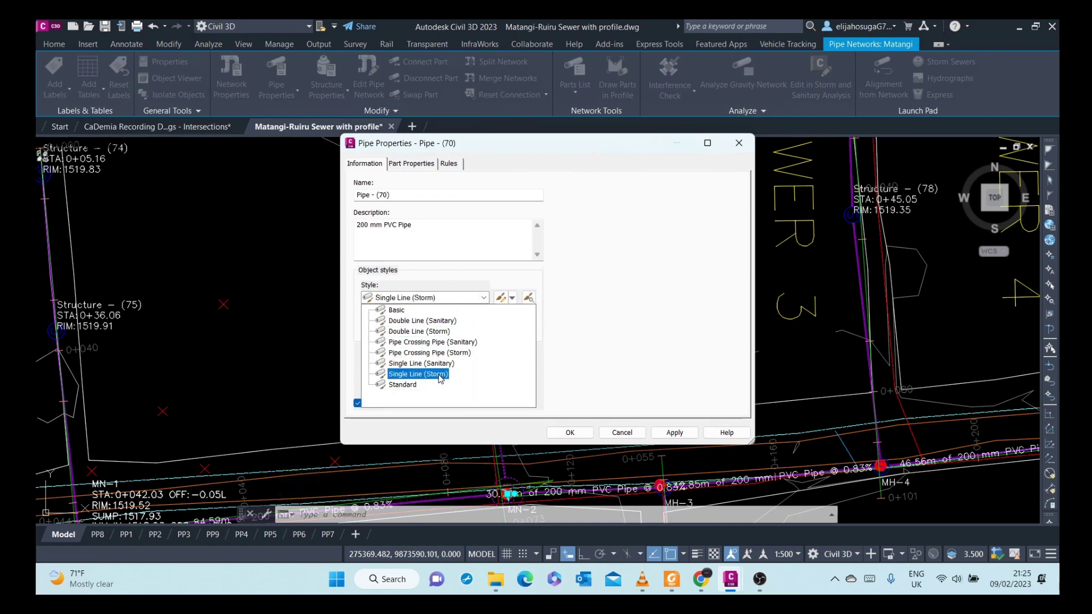
click(424, 364)
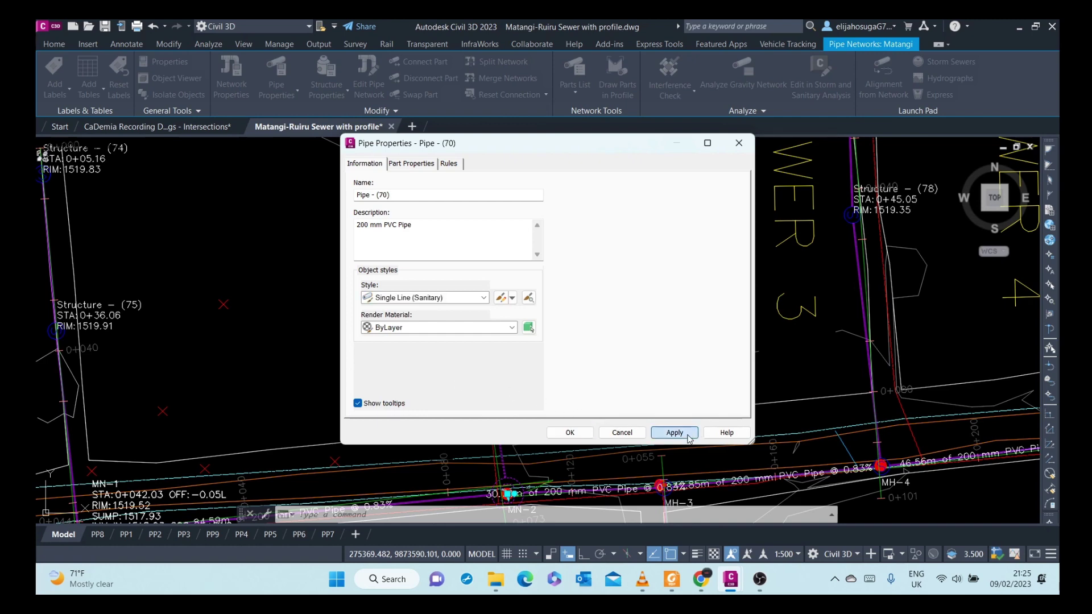
click(570, 433)
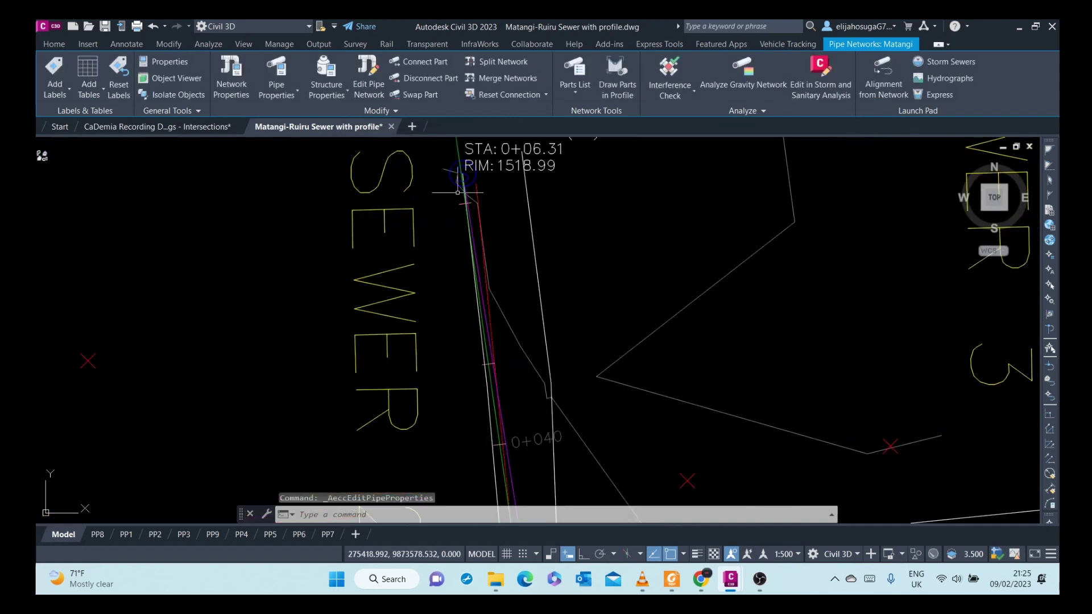
Zoom onto the 60.10 m pipe label between MH-8 and MH-9 and deselect the network.
scroll(519, 405, down, 4)
scroll(518, 405, up, 4)
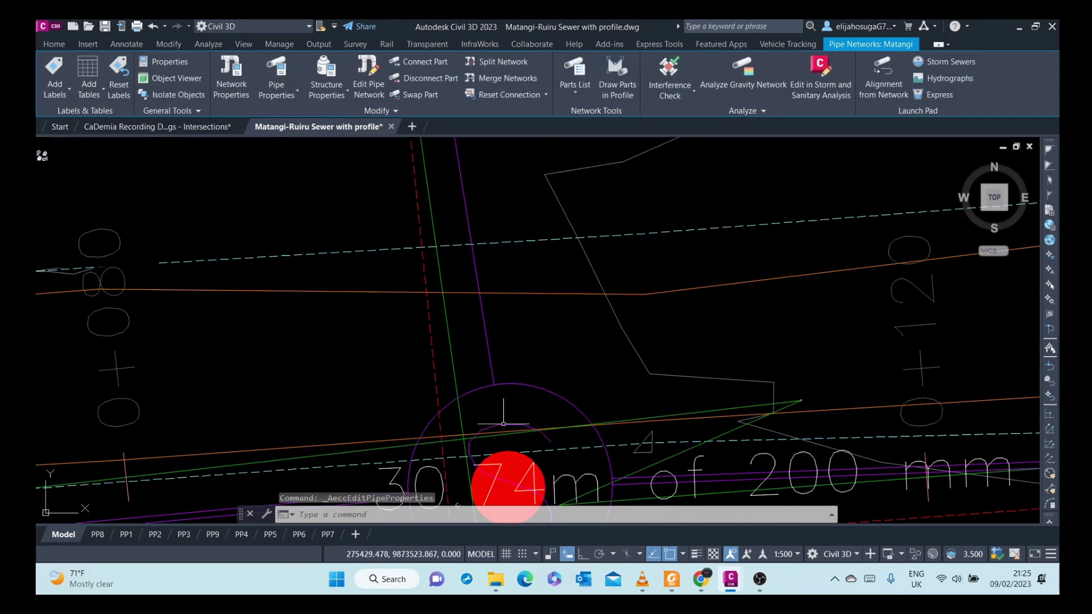
scroll(512, 386, down, 4)
scroll(507, 364, down, 5)
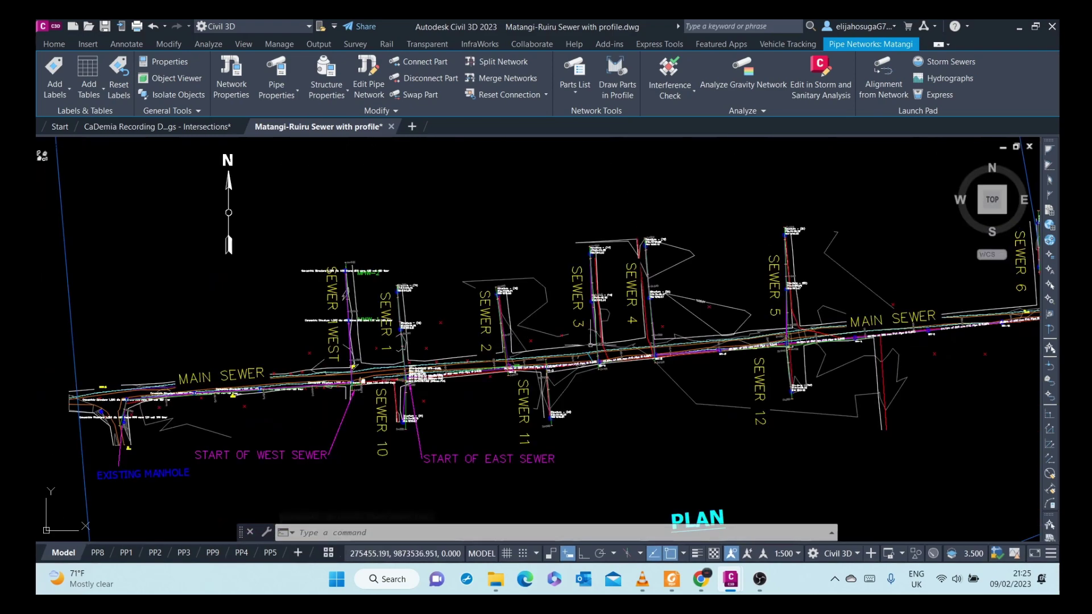
scroll(626, 358, up, 3)
scroll(688, 361, down, 1)
scroll(688, 361, up, 6)
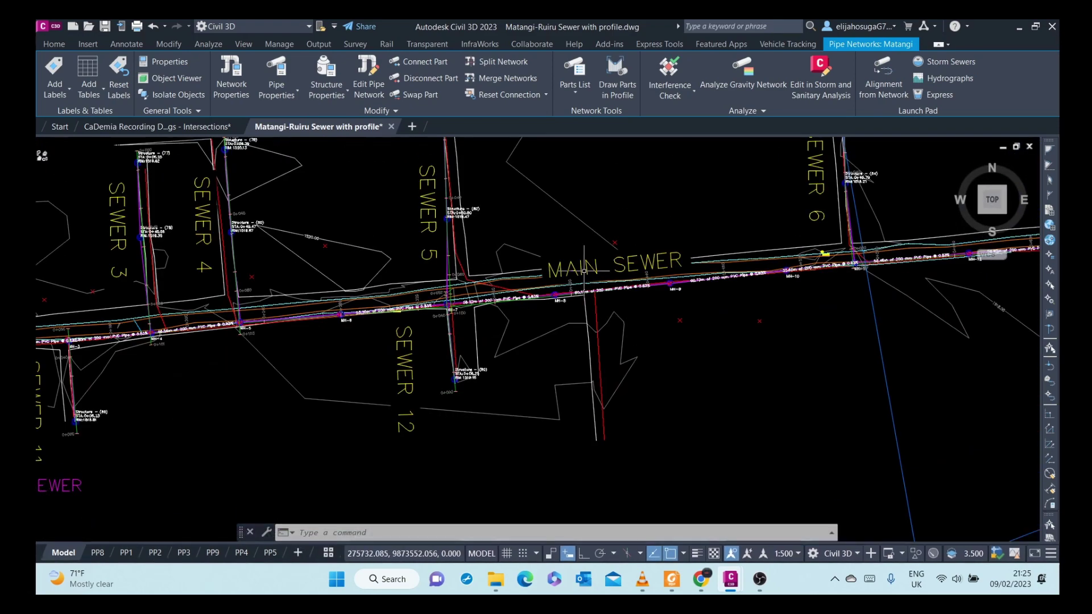
scroll(628, 371, down, 2)
scroll(628, 372, down, 2)
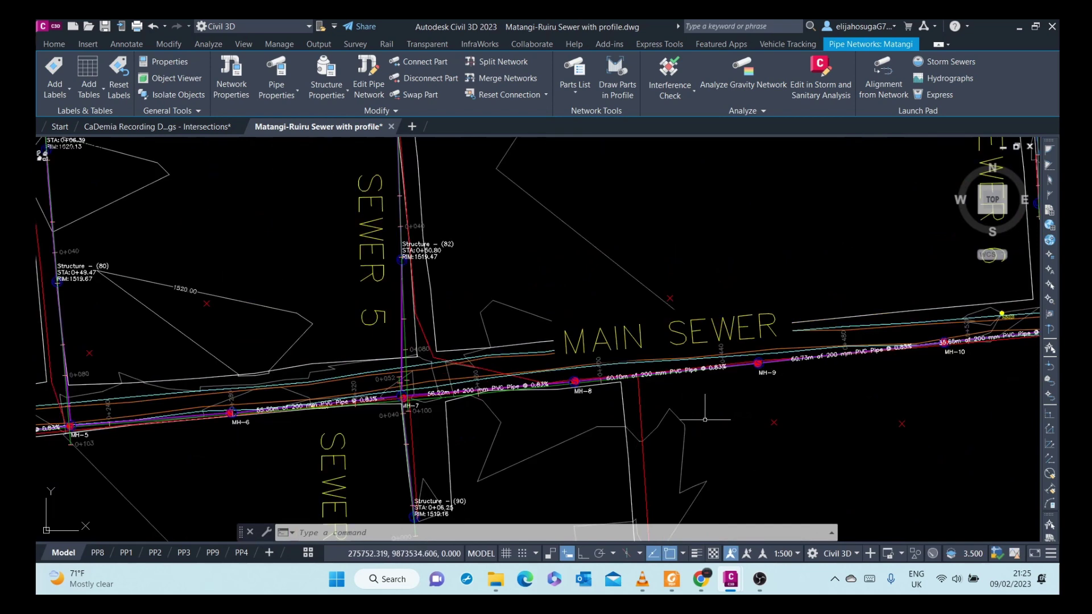
scroll(600, 336, up, 6)
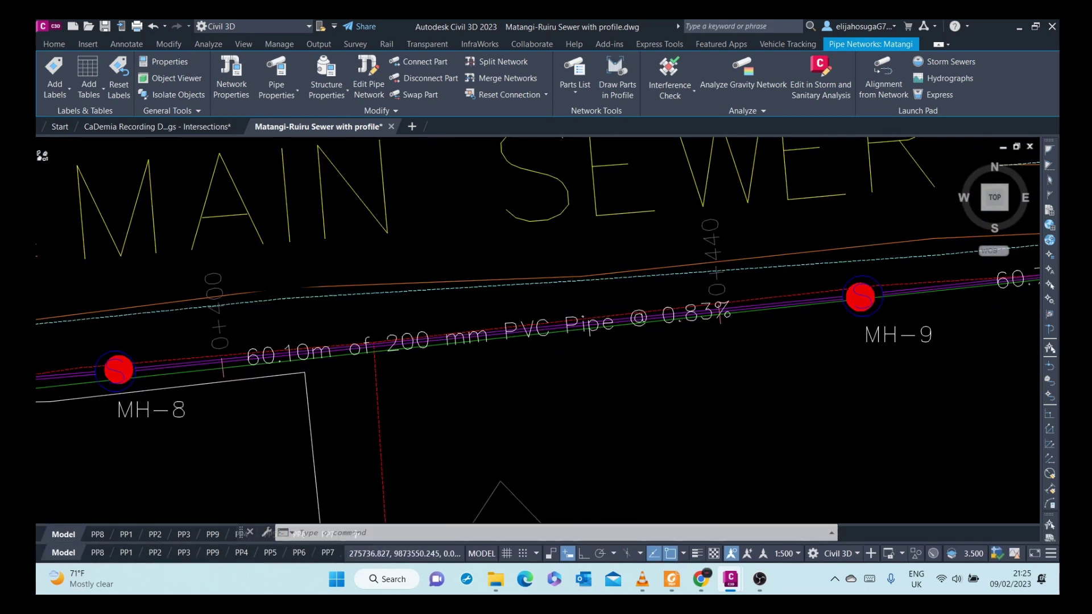
key(Escape)
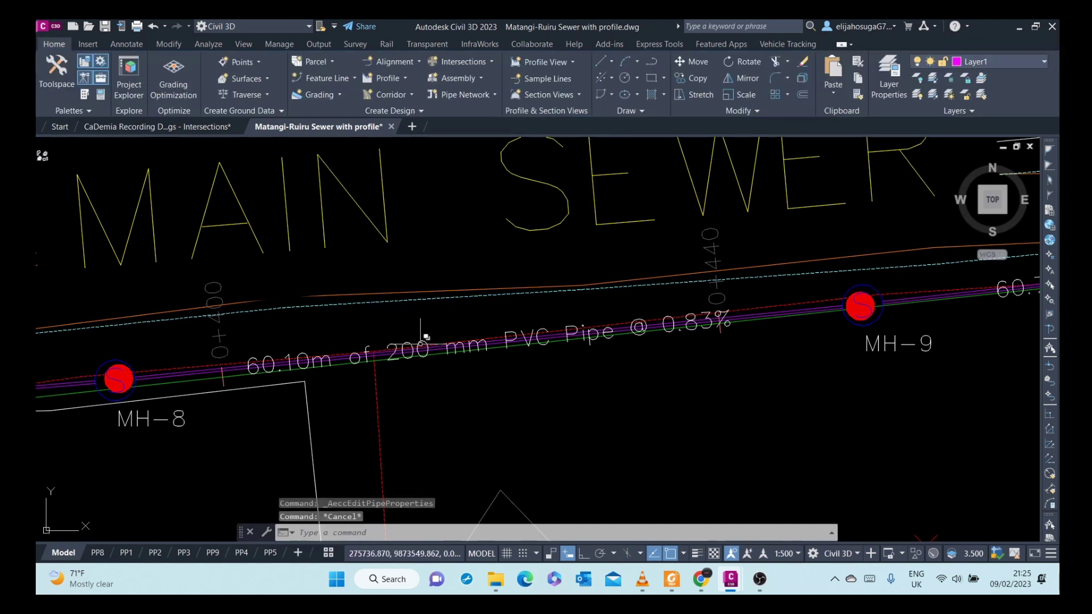
click(419, 344)
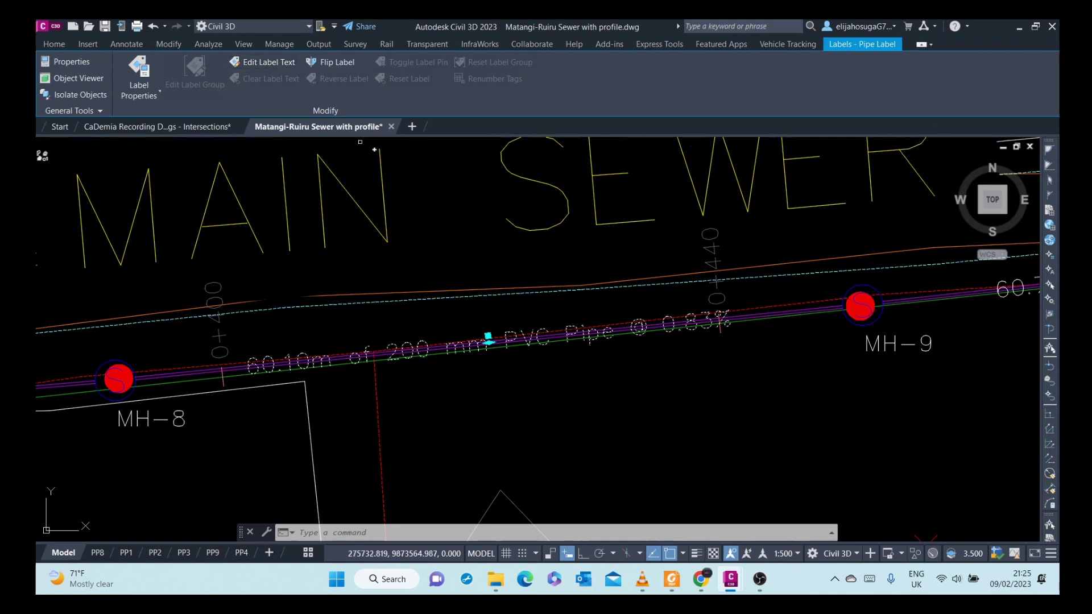
click(278, 65)
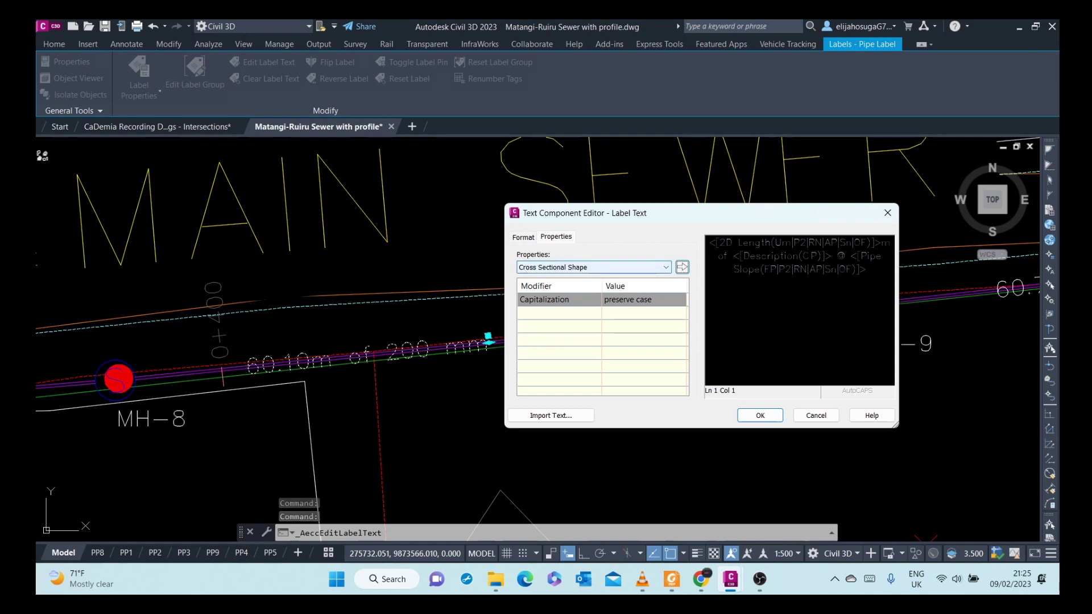
drag(867, 272, 709, 242)
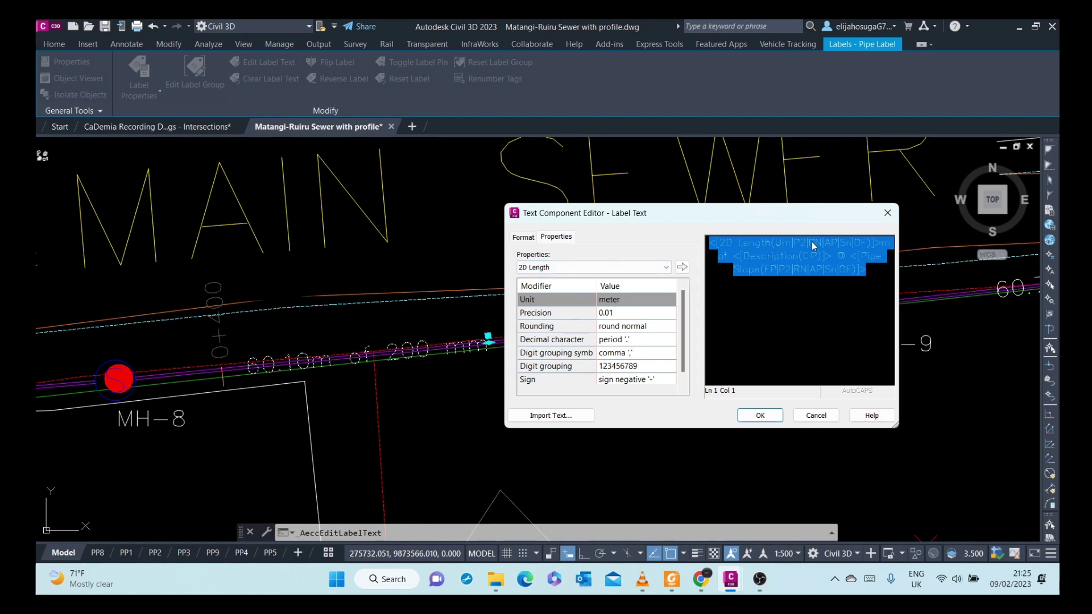
click(831, 256)
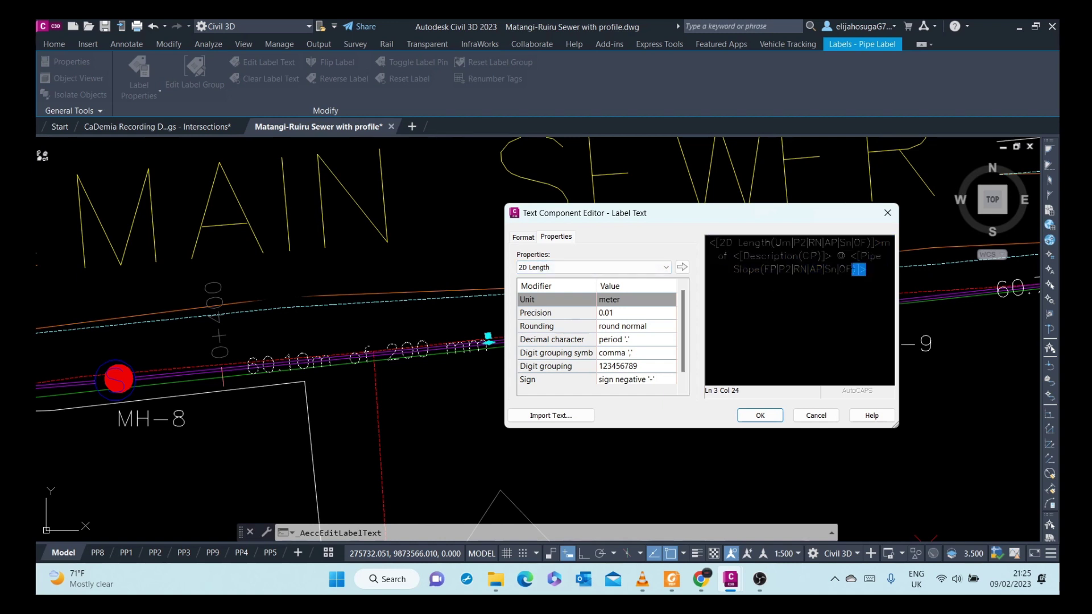
click(863, 264)
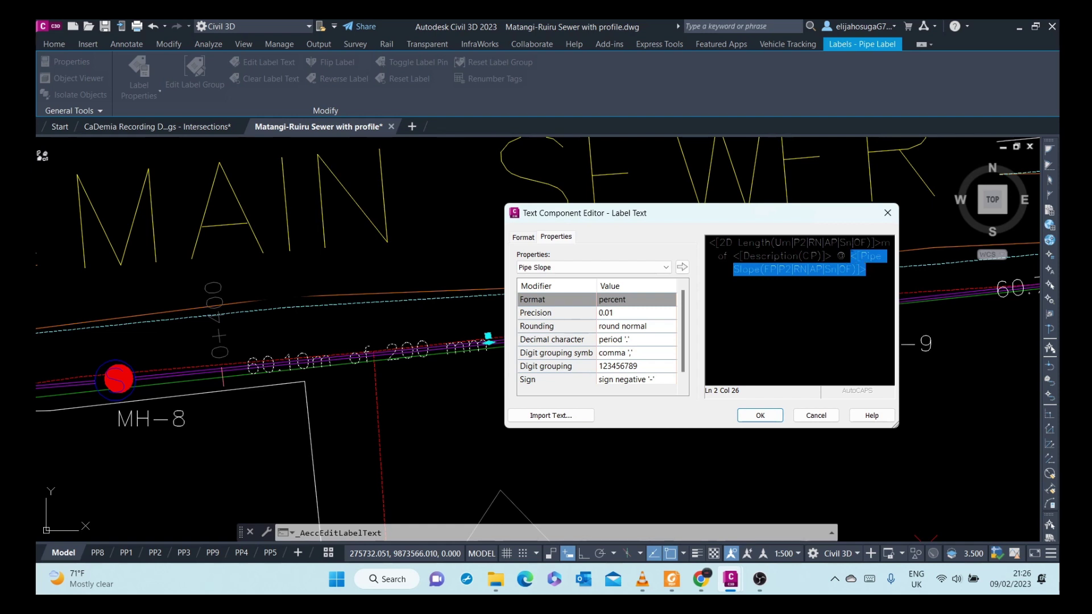
click(781, 256)
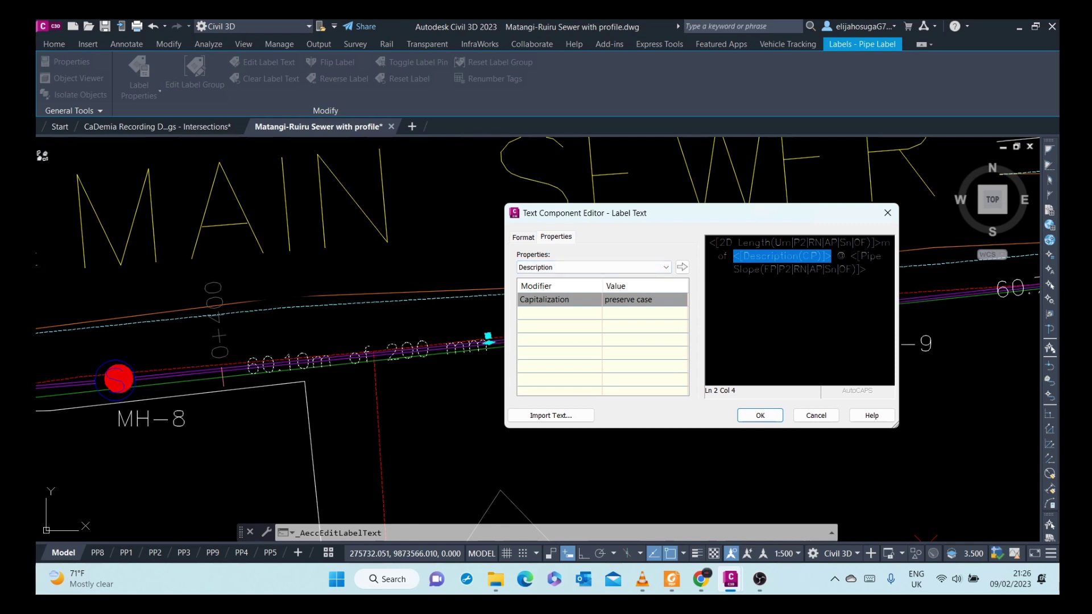
click(864, 257)
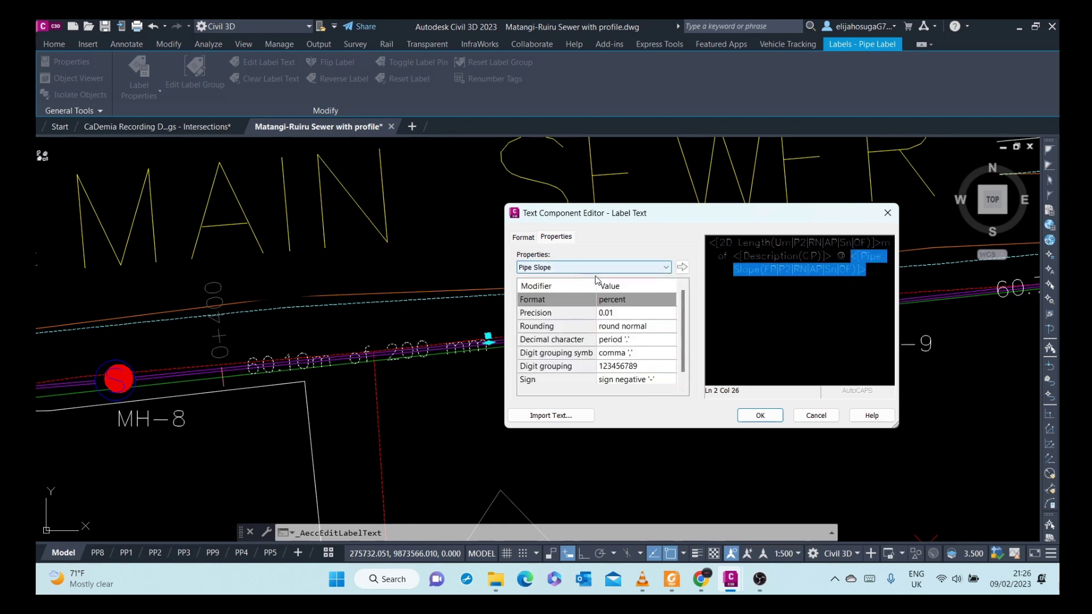
click(887, 213)
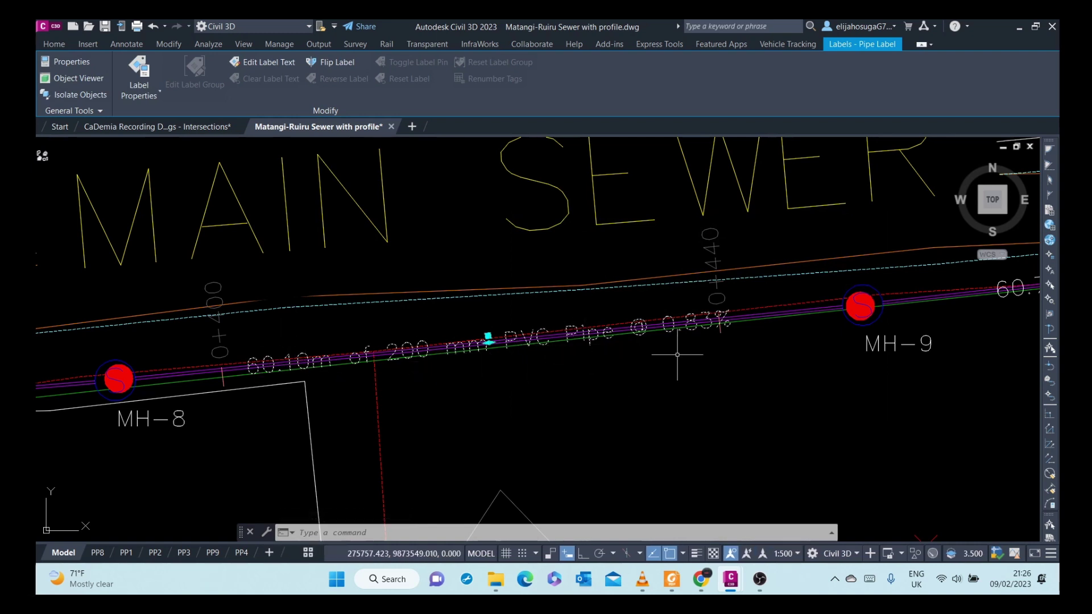
Zoom out across the sewer plan and clear the pipe label selection.
scroll(695, 314, up, 4)
scroll(600, 368, down, 8)
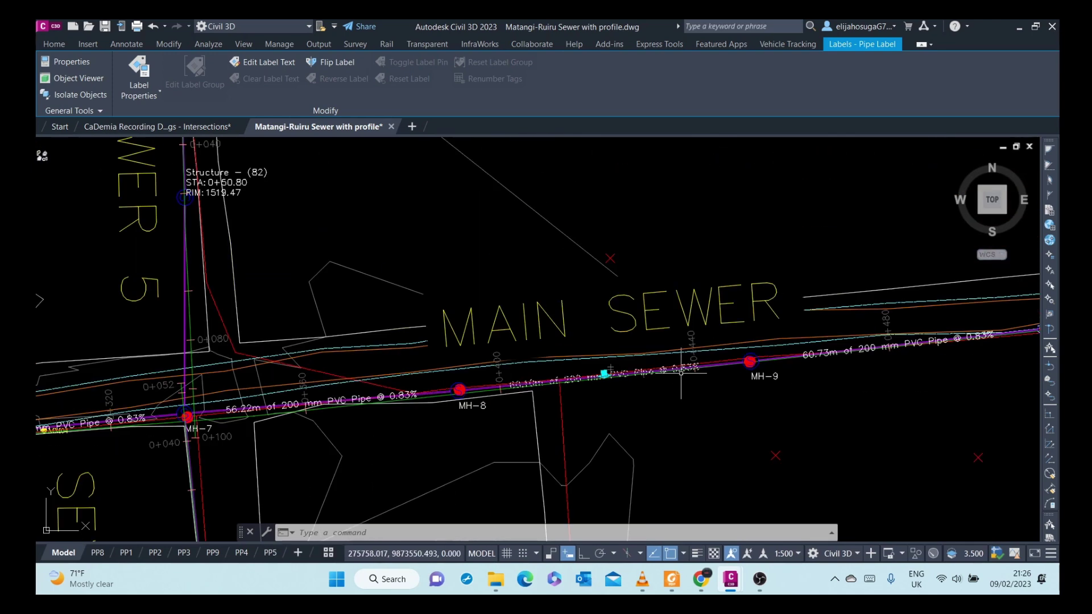
scroll(601, 369, up, 8)
scroll(601, 369, down, 8)
scroll(601, 369, down, 8)
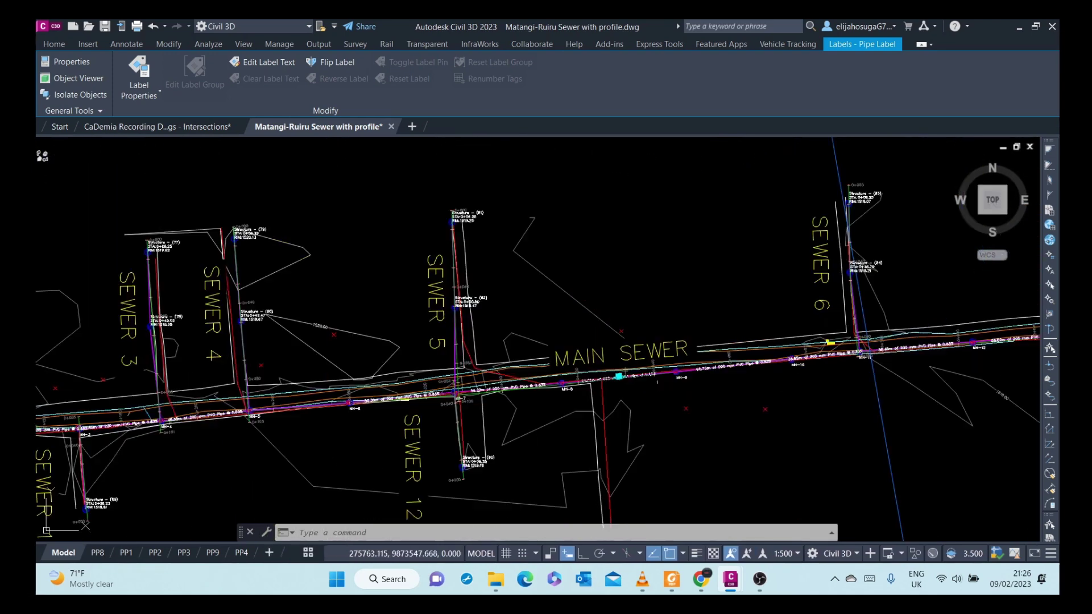
key(Escape)
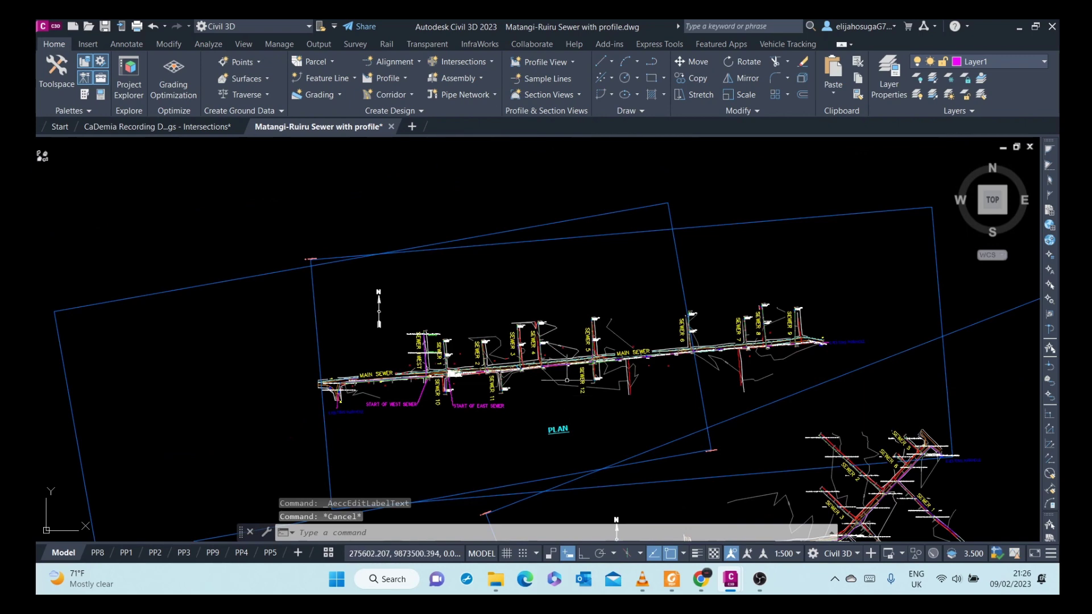
Fit the full sewer layout in view and show Toolspace on the Prospector.
scroll(571, 373, down, 5)
scroll(603, 345, up, 1)
scroll(603, 345, up, 6)
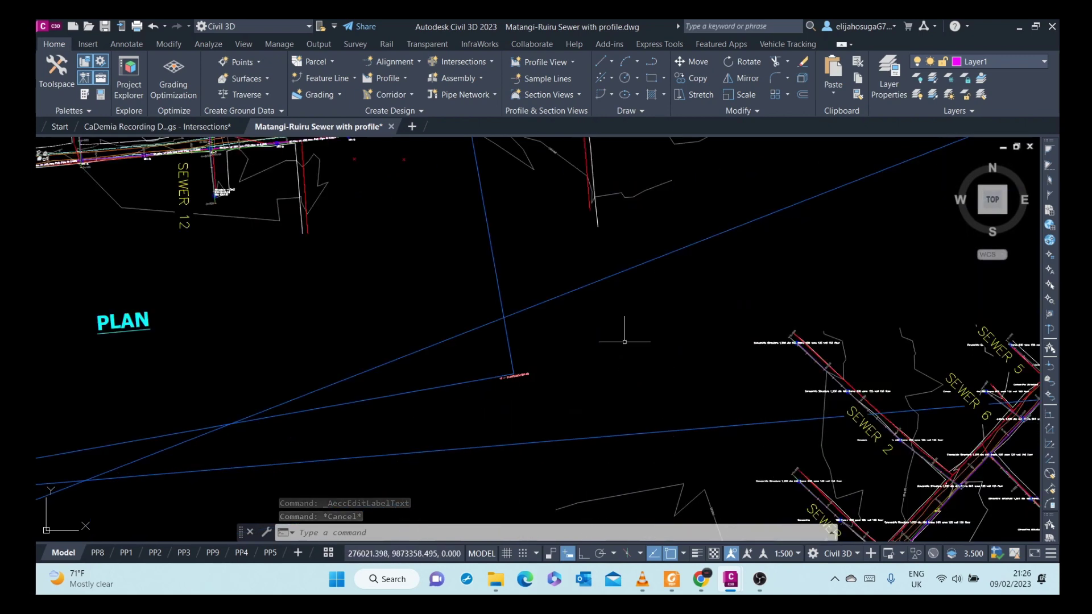
scroll(625, 330, down, 5)
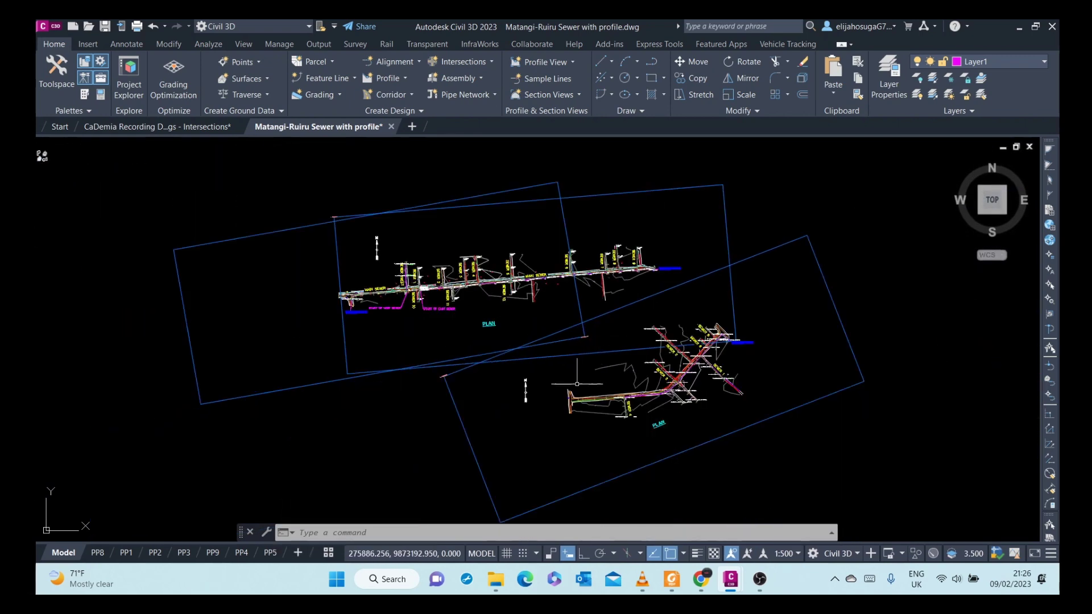
scroll(475, 290, up, 5)
scroll(471, 279, down, 7)
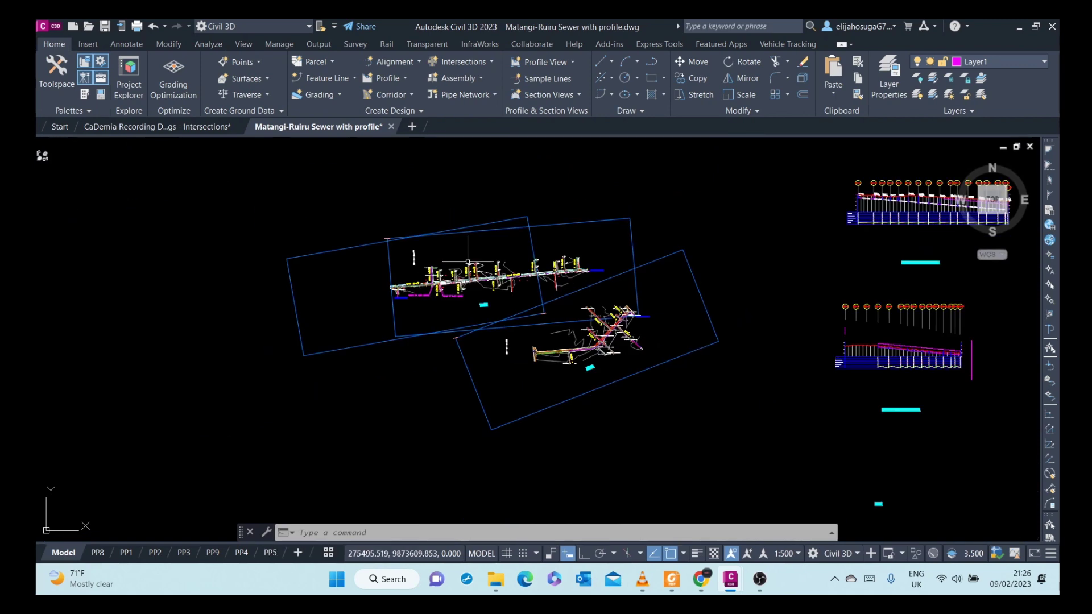
scroll(467, 262, up, 1)
scroll(500, 314, up, 5)
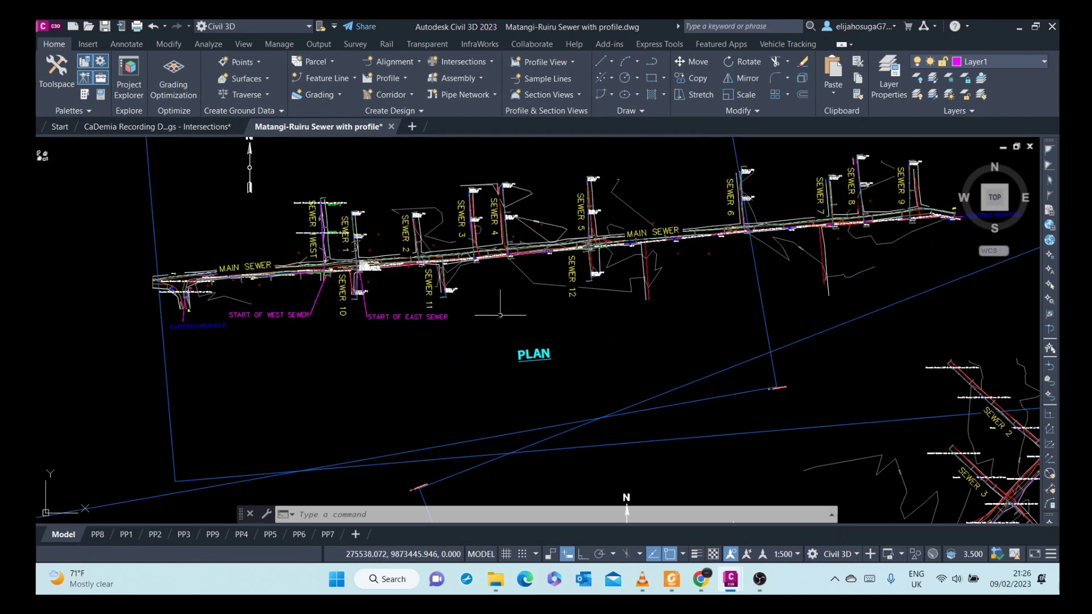
scroll(501, 314, down, 4)
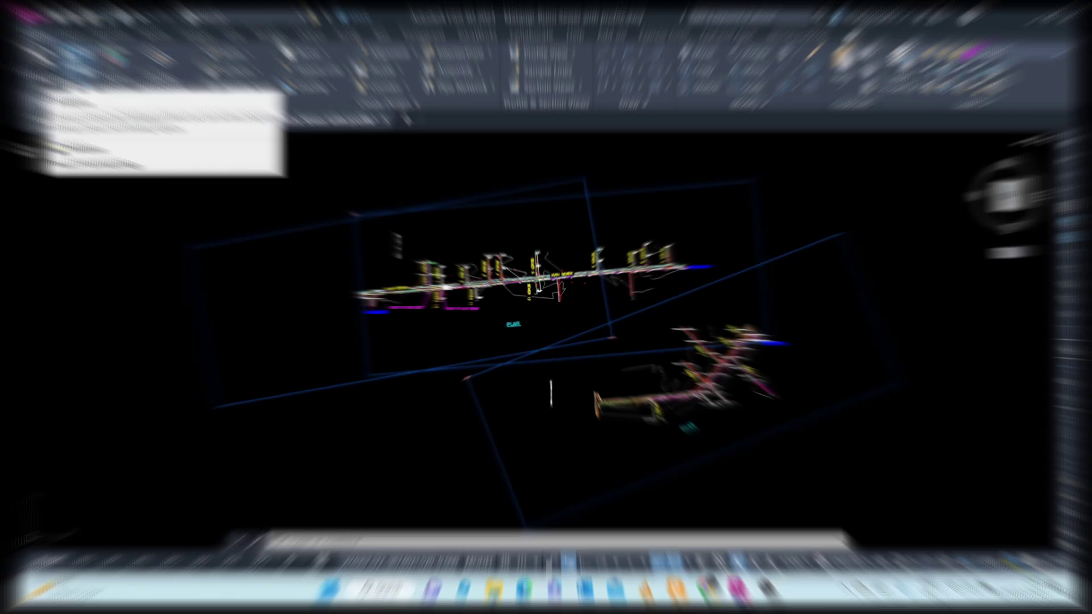
click(60, 86)
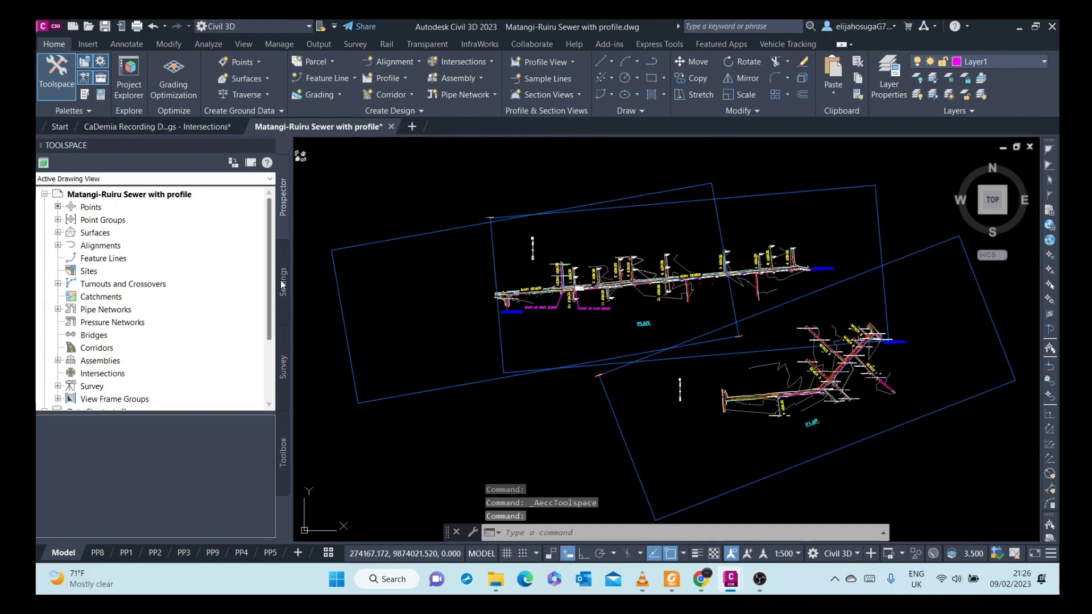
In the Settings tree, expand Pressure Network > Pipe > Pipe Rule Set and select the Basic rule set.
click(283, 281)
scroll(80, 318, down, 5)
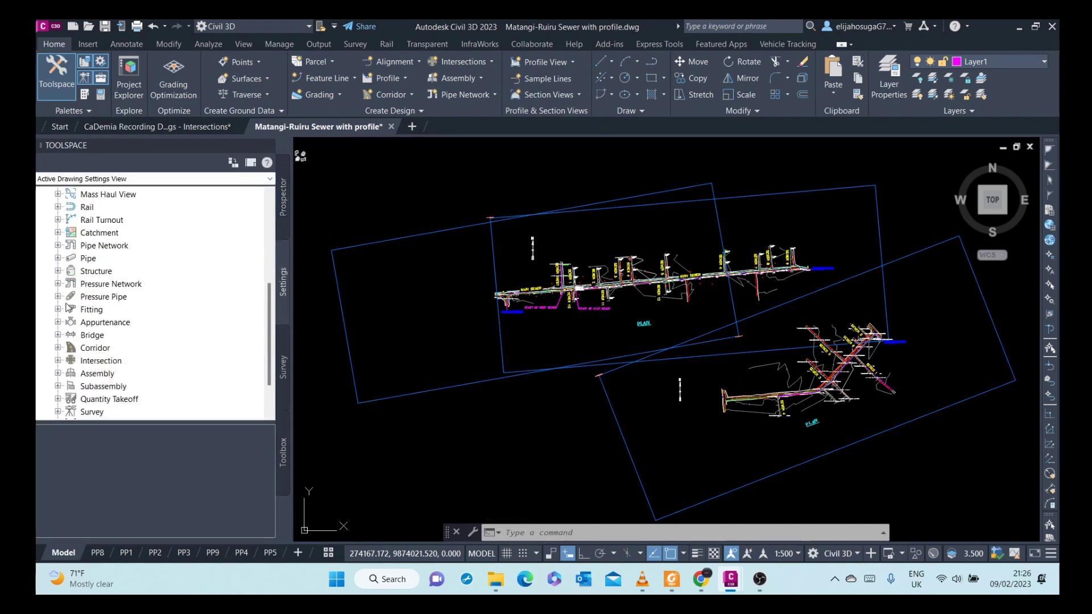
click(57, 284)
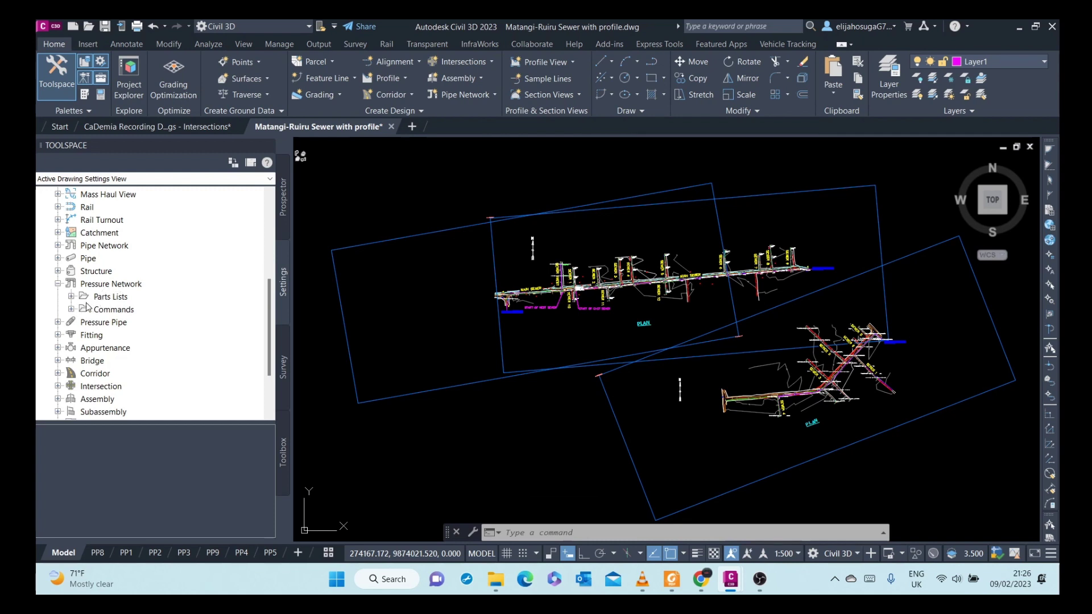
click(57, 258)
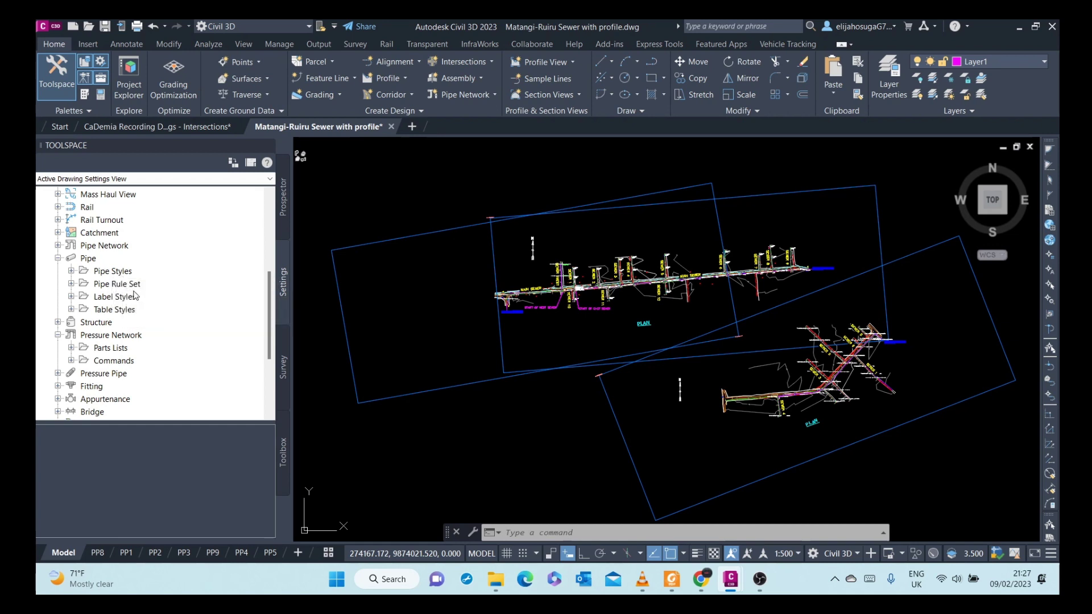
click(71, 284)
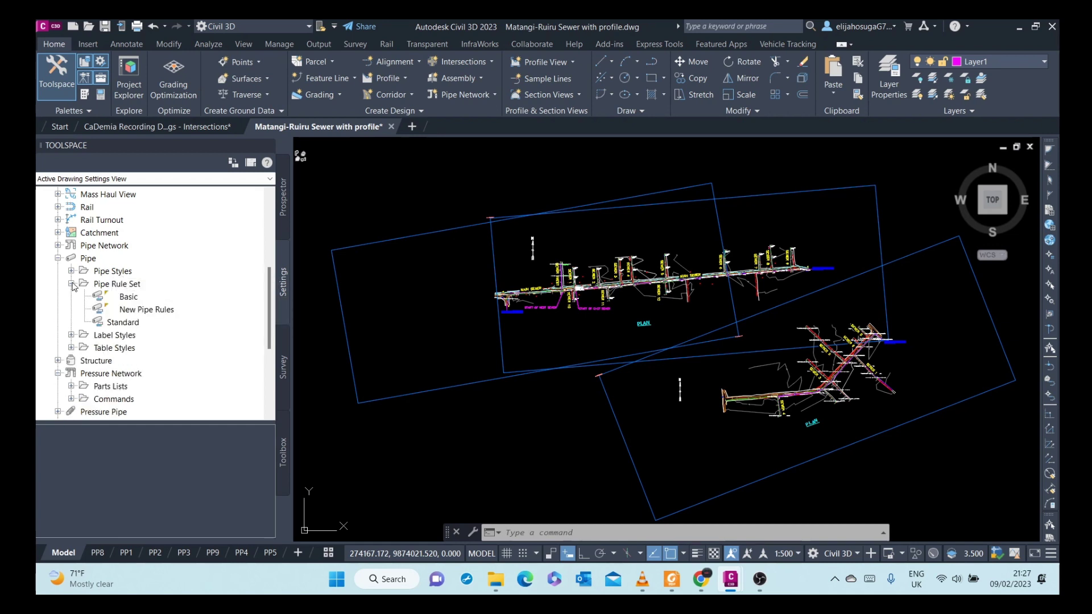
click(130, 298)
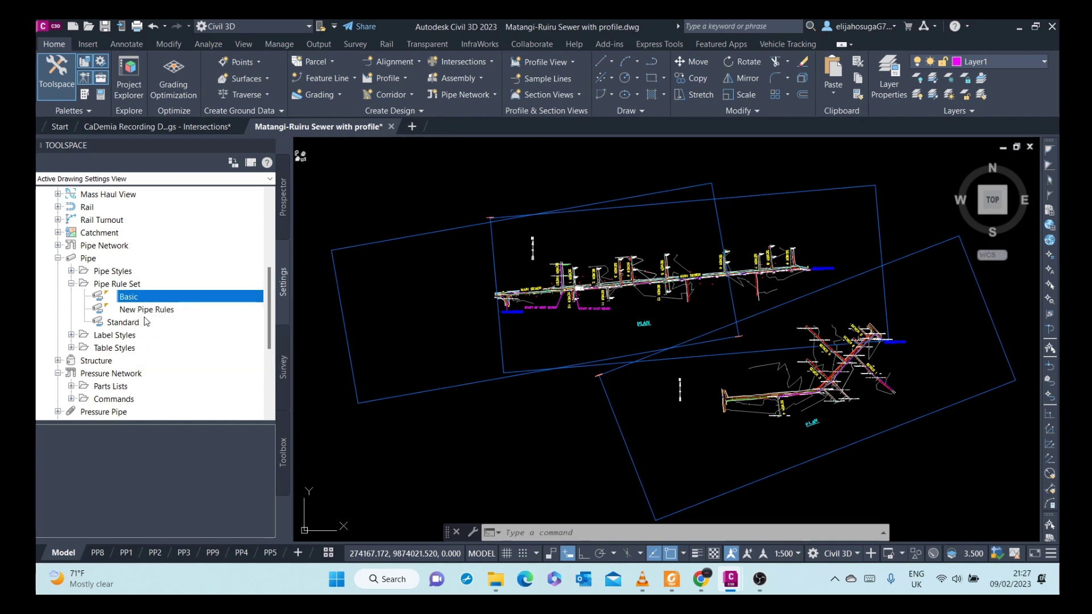
Edit the Basic pipe rule set and review its 1.00–8.00% slope and 3.000–10.000 m cover limits.
right_click(133, 300)
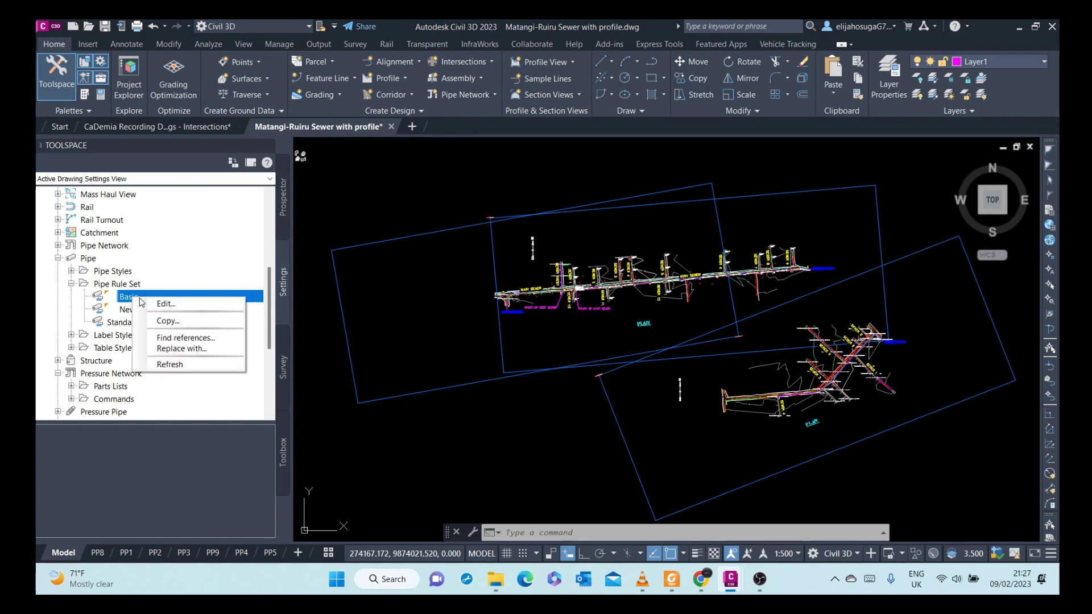
click(162, 302)
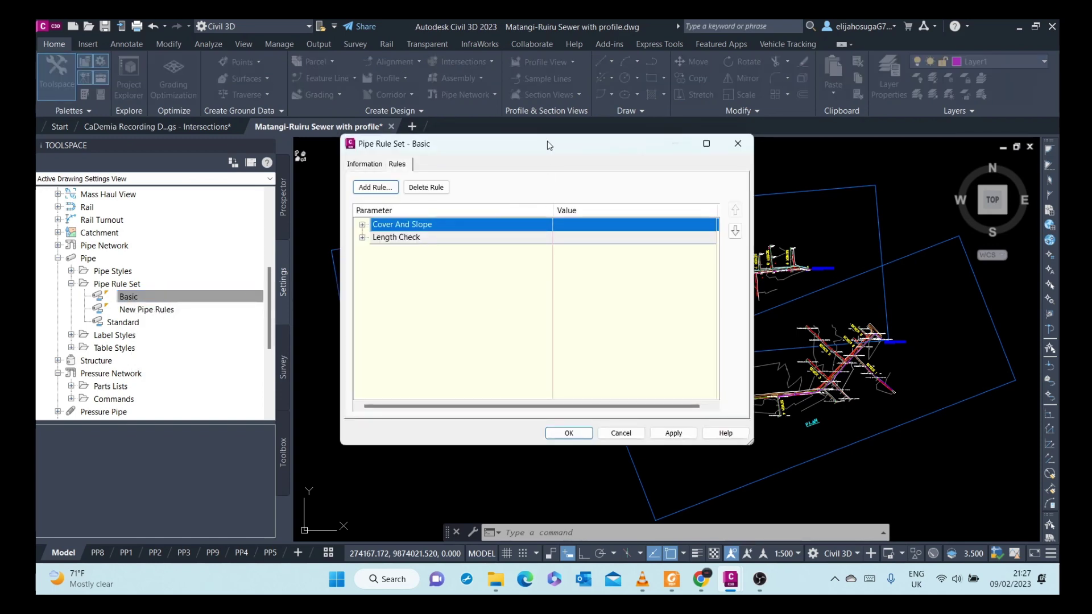
mouse_move(544, 148)
mouse_down()
mouse_move(753, 221)
mouse_move(909, 230)
mouse_up()
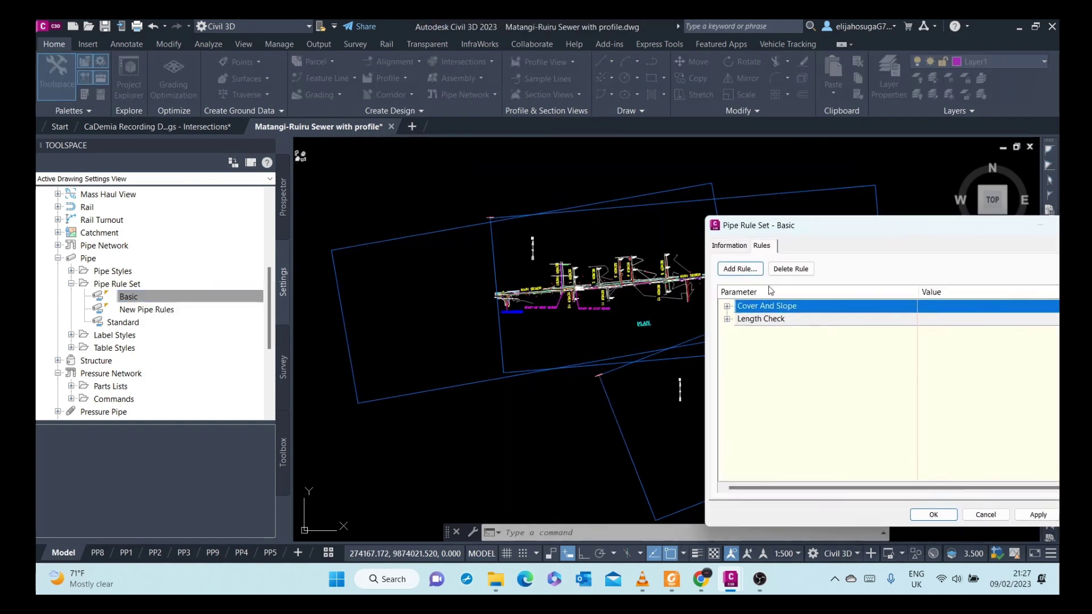
click(727, 306)
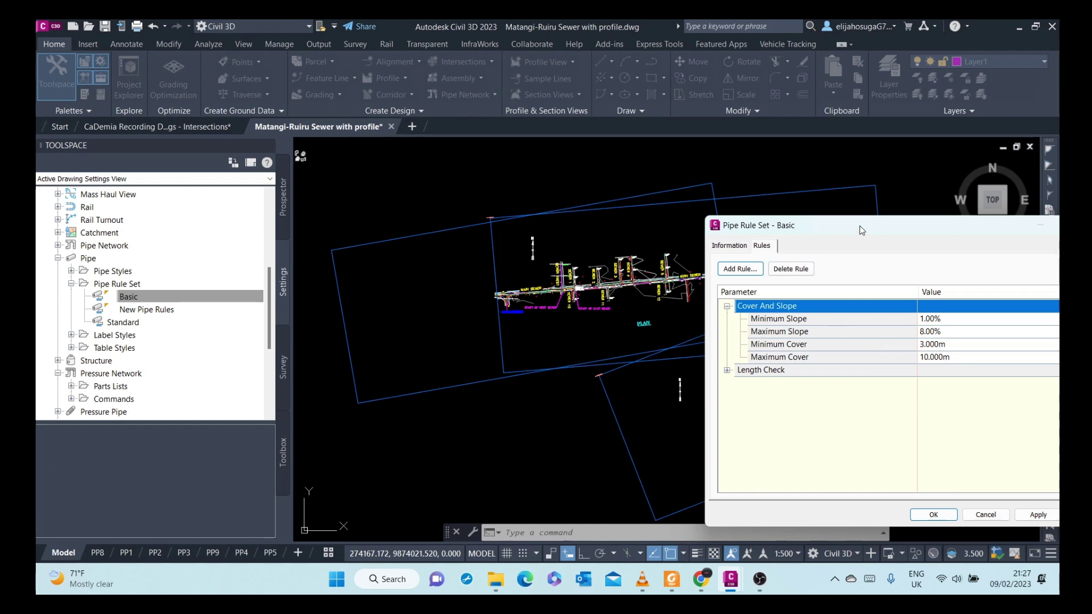
Check the Basic rule set's 1.000–200.000 m length limits, then close the dialog.
drag(862, 231, 853, 230)
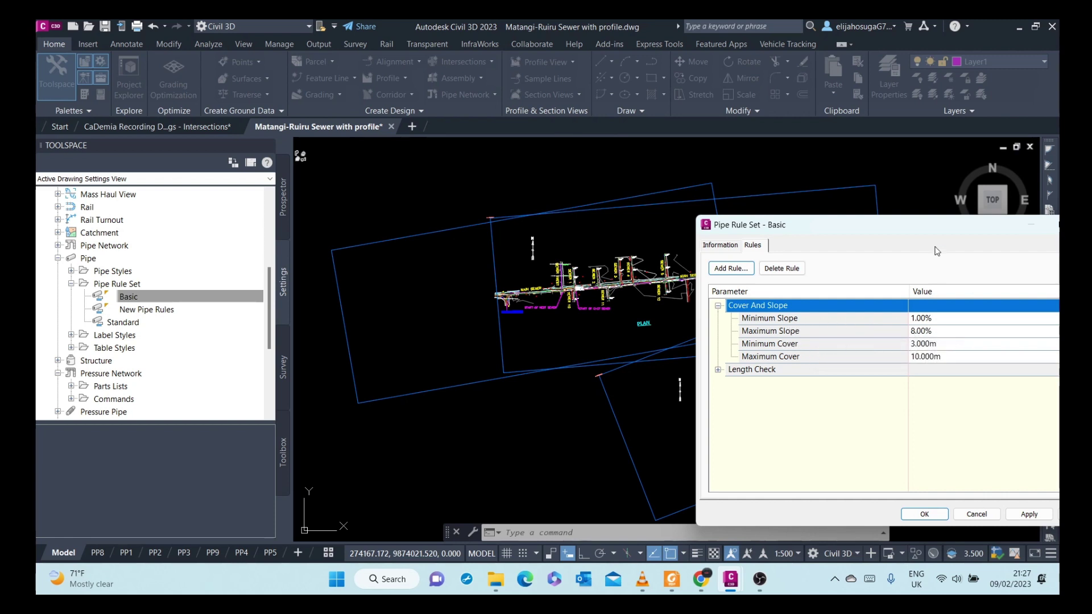
drag(940, 226, 776, 148)
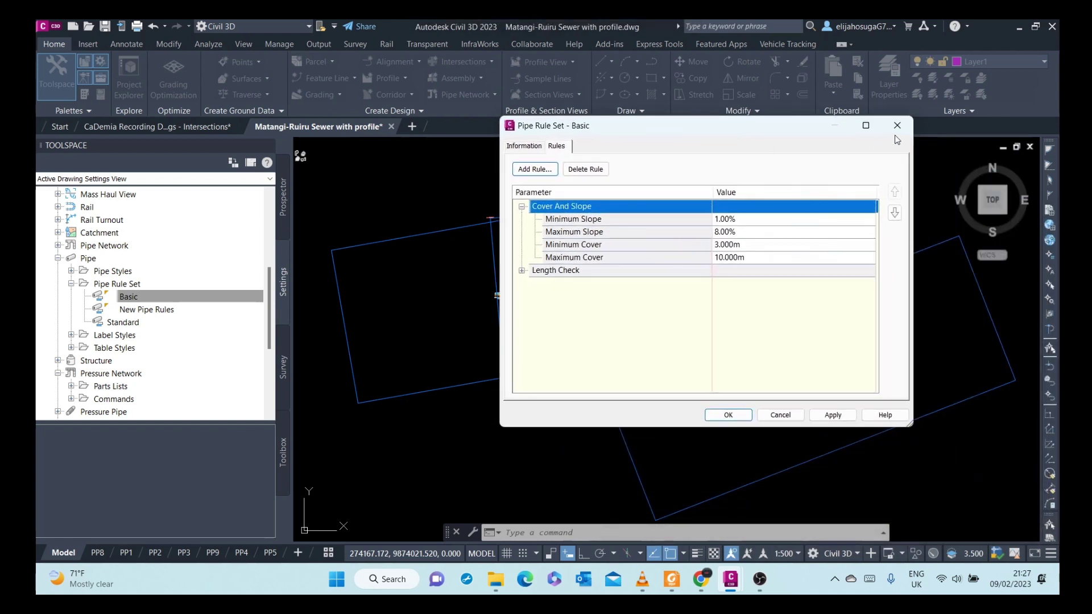
click(521, 270)
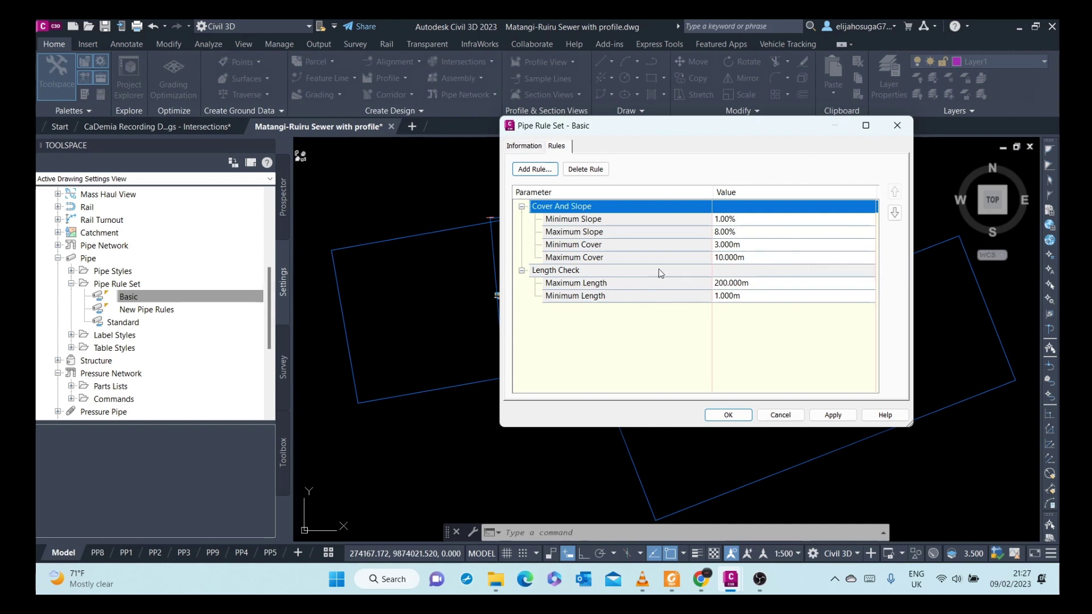
click(897, 126)
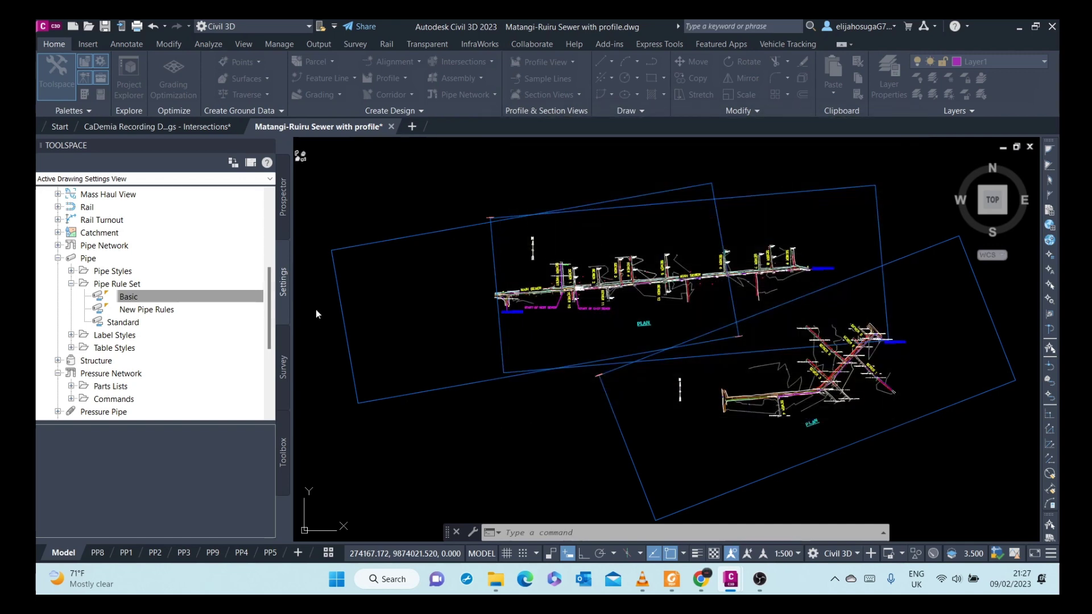
right_click(154, 314)
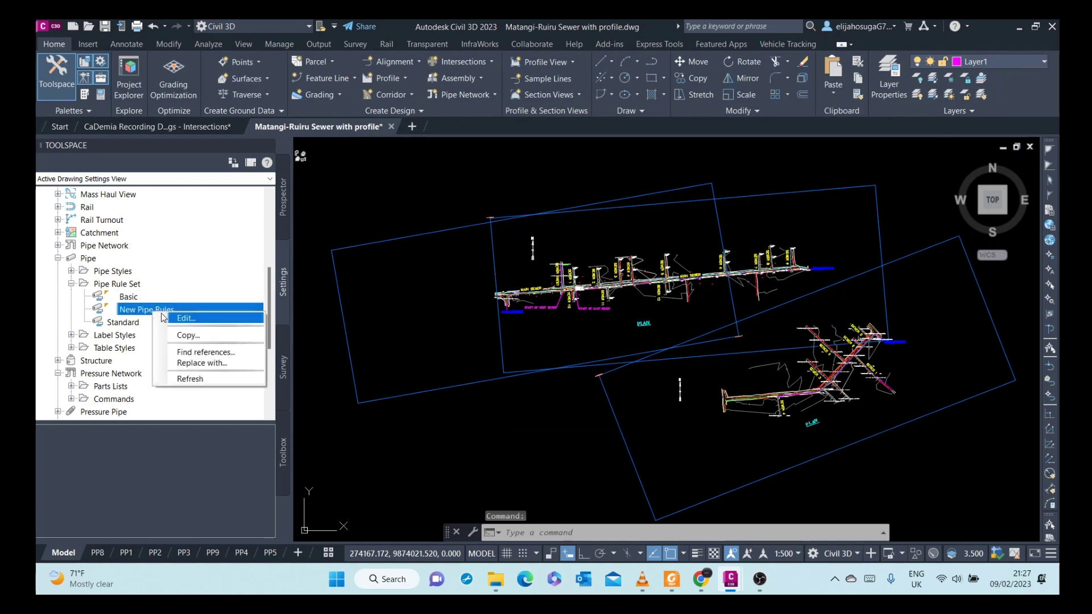
click(168, 317)
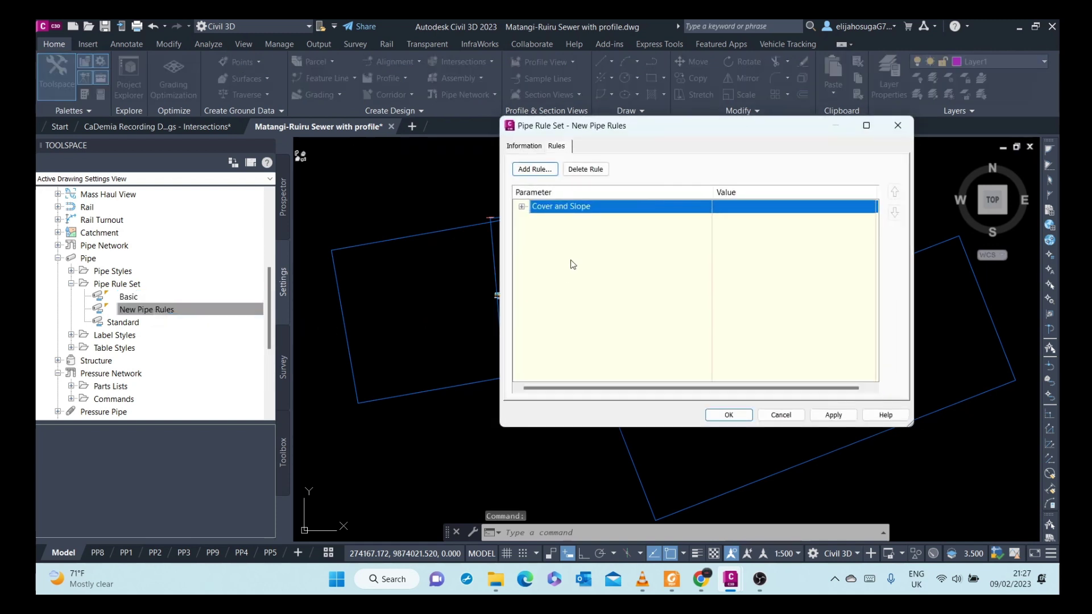
click(521, 207)
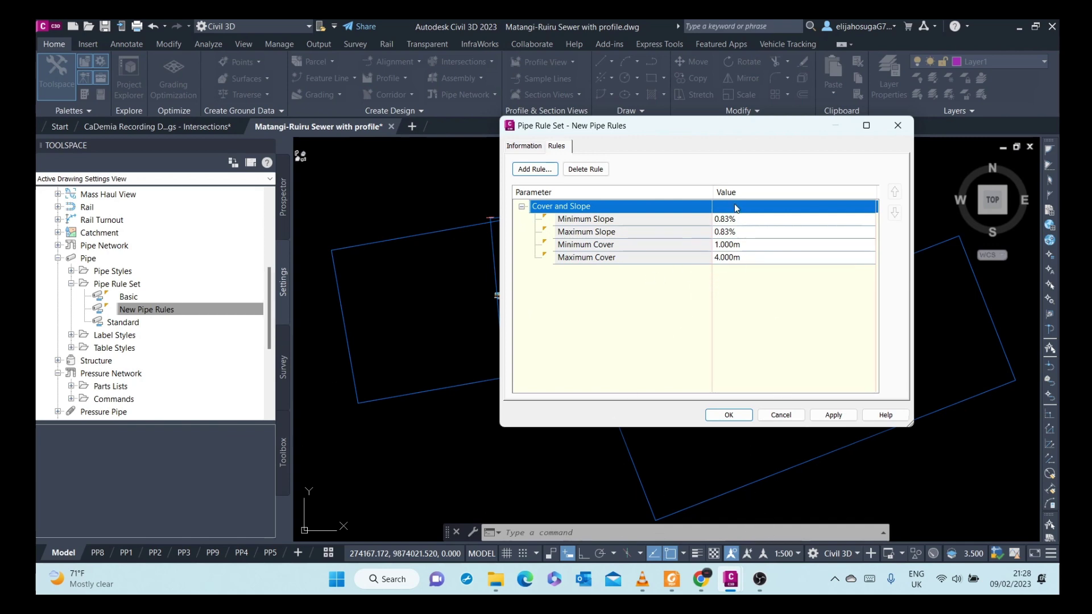
mouse_move(749, 132)
mouse_down()
mouse_move(701, 219)
mouse_move(876, 225)
mouse_up()
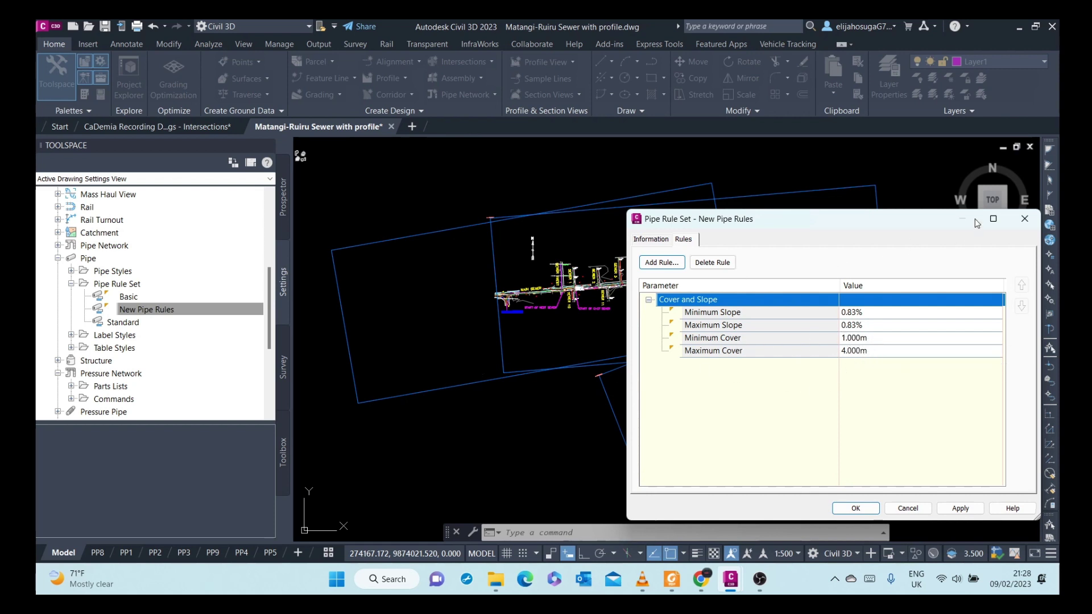
drag(976, 223, 885, 211)
click(935, 206)
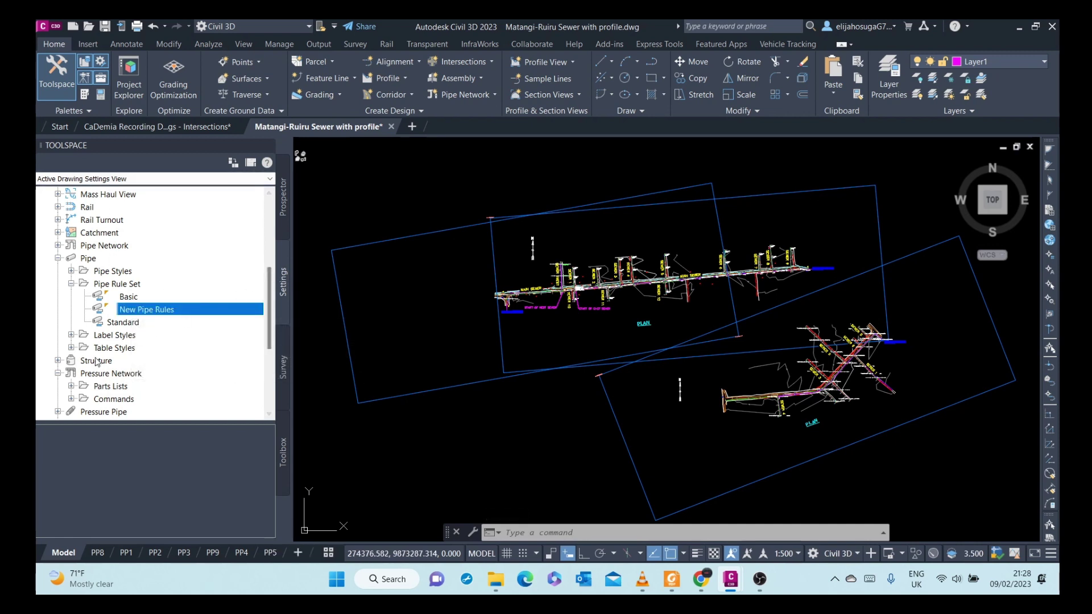
Expand Structure > Structure Rule Set and edit the New Structure Rules set.
click(58, 360)
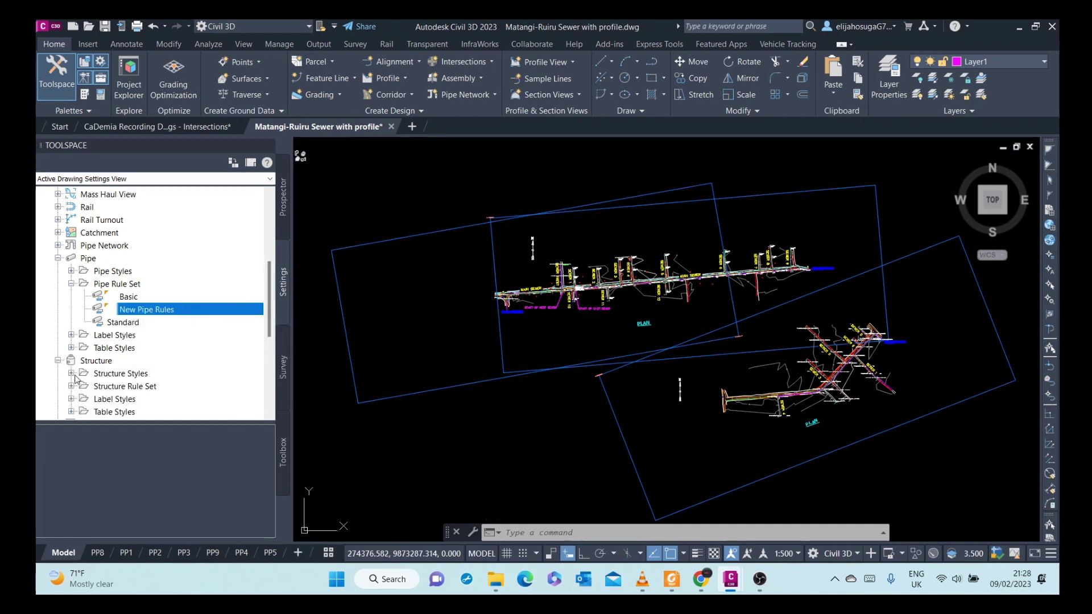
scroll(79, 379, down, 1)
click(72, 348)
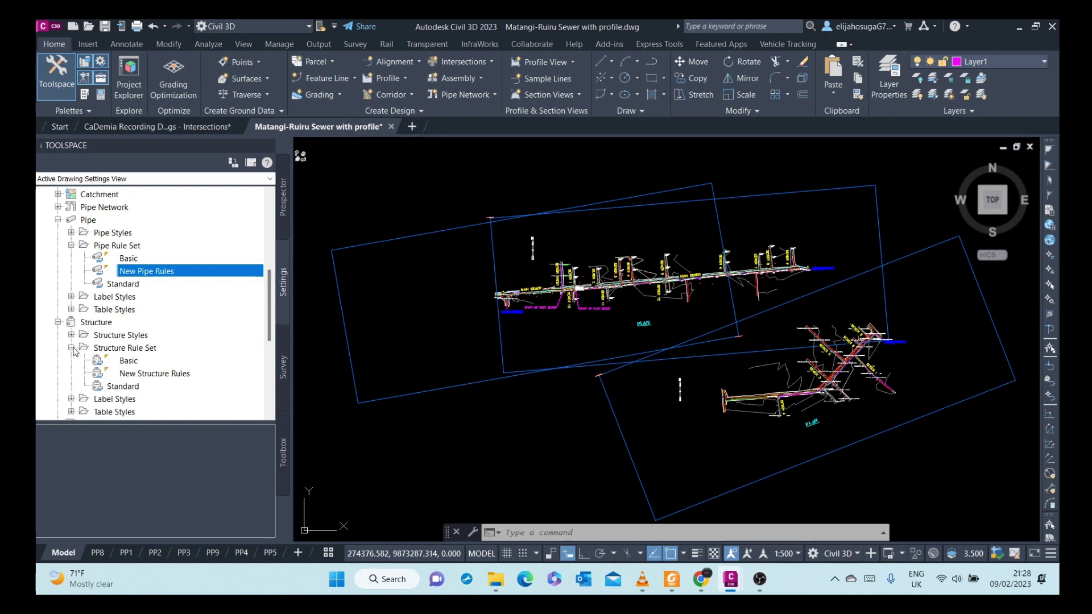
click(148, 377)
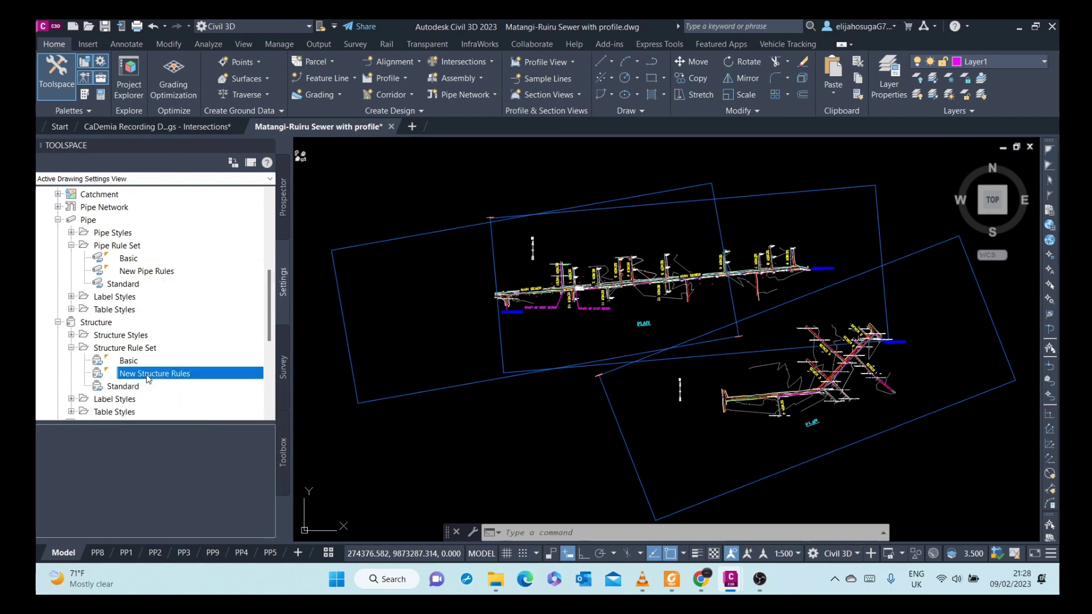
right_click(146, 374)
click(165, 383)
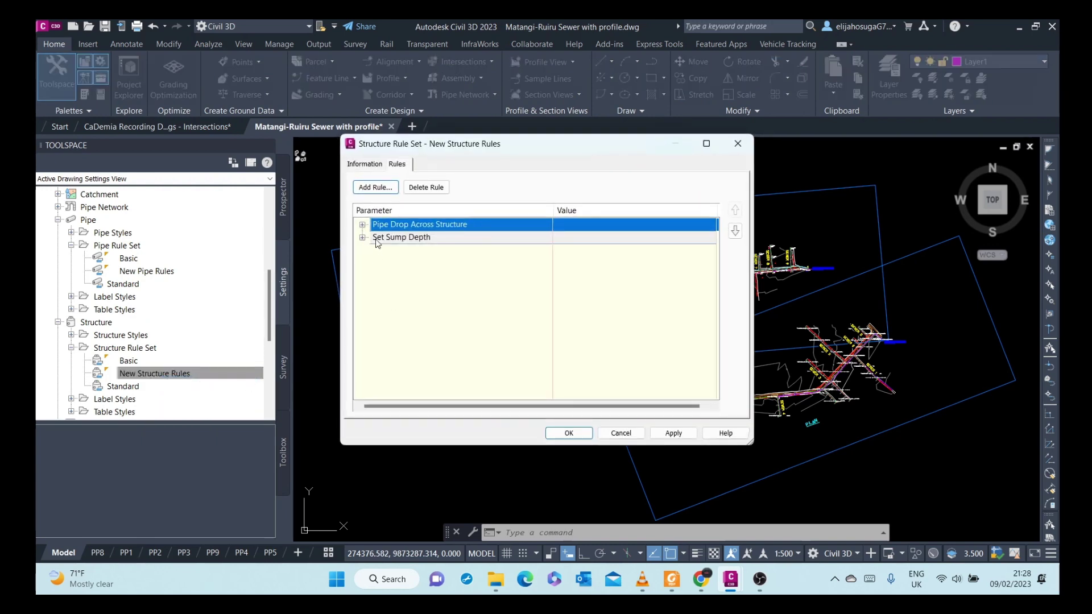
Review the zero pipe drop at invert and 0.000 m sump depth rules, then close the dialog.
click(363, 225)
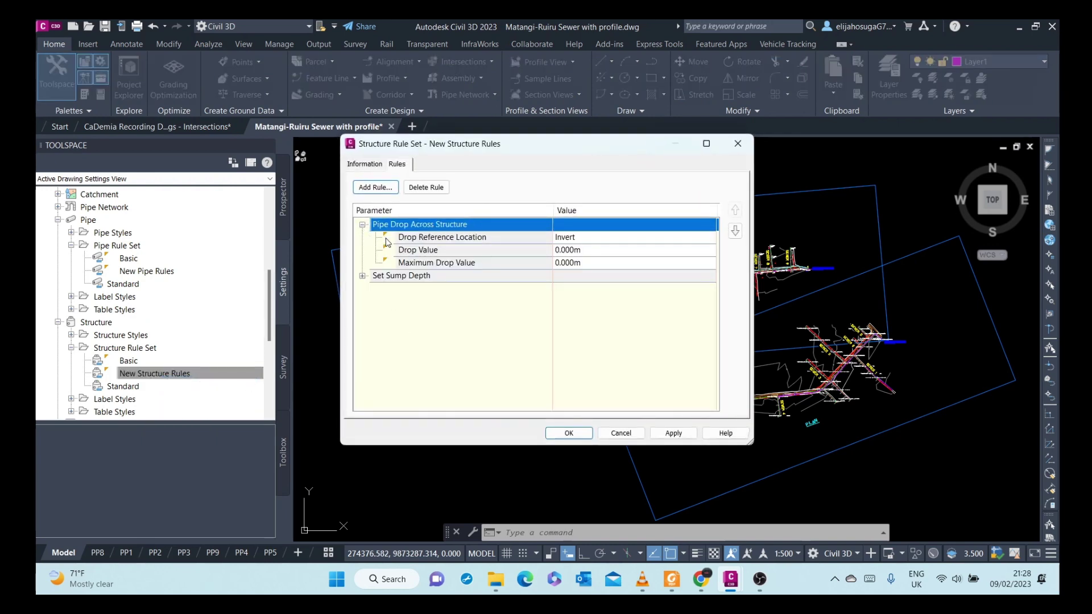
click(362, 277)
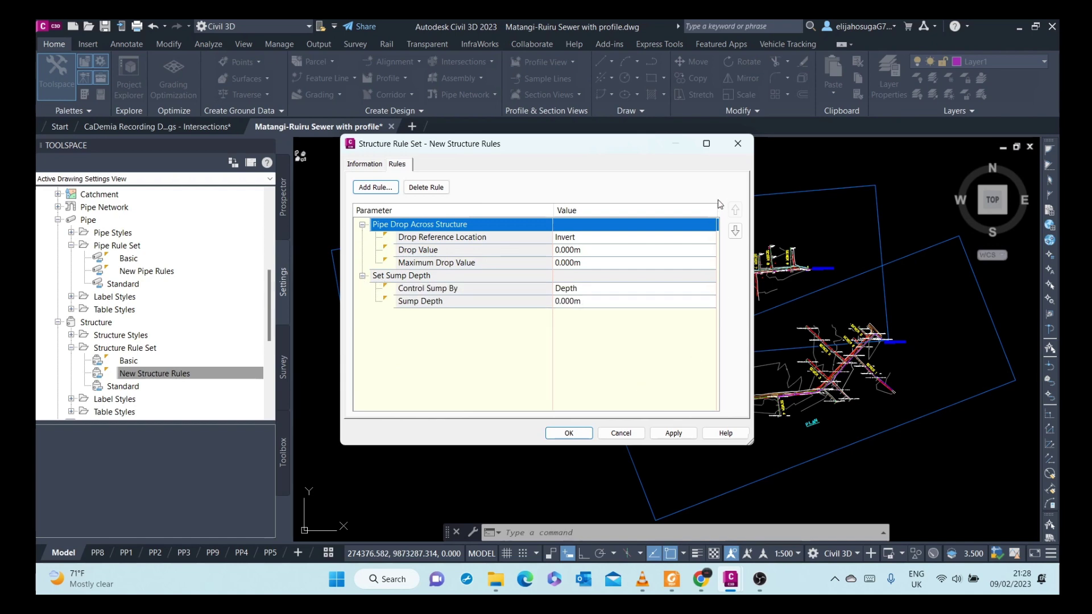
click(737, 149)
scroll(635, 324, up, 6)
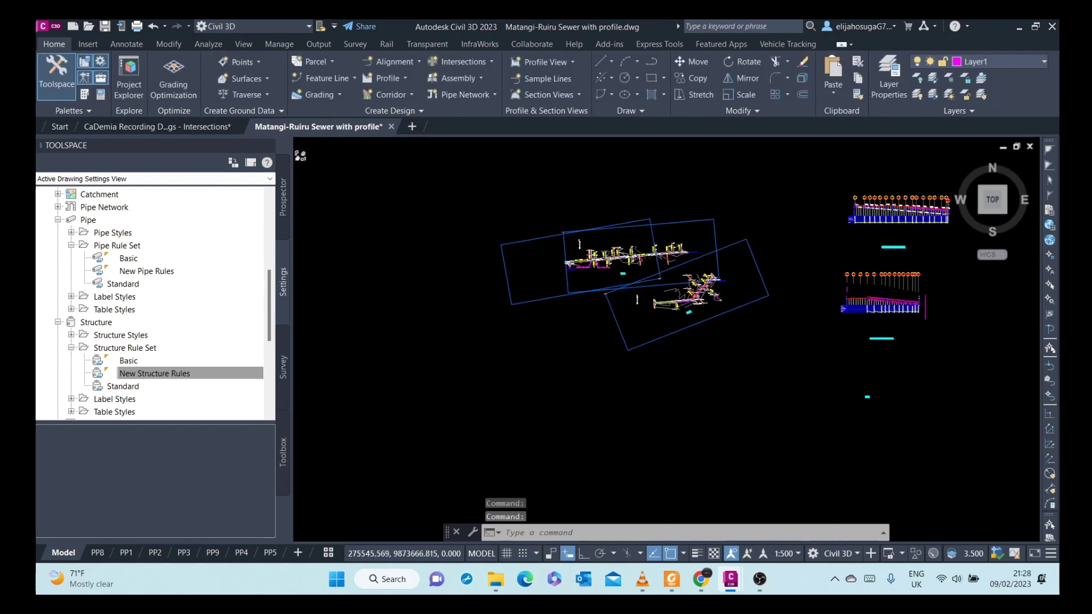
Select the MH-5 to MH-6 pipe and open Network Layout Tools for the Matangi network.
scroll(635, 324, down, 4)
scroll(590, 453, up, 8)
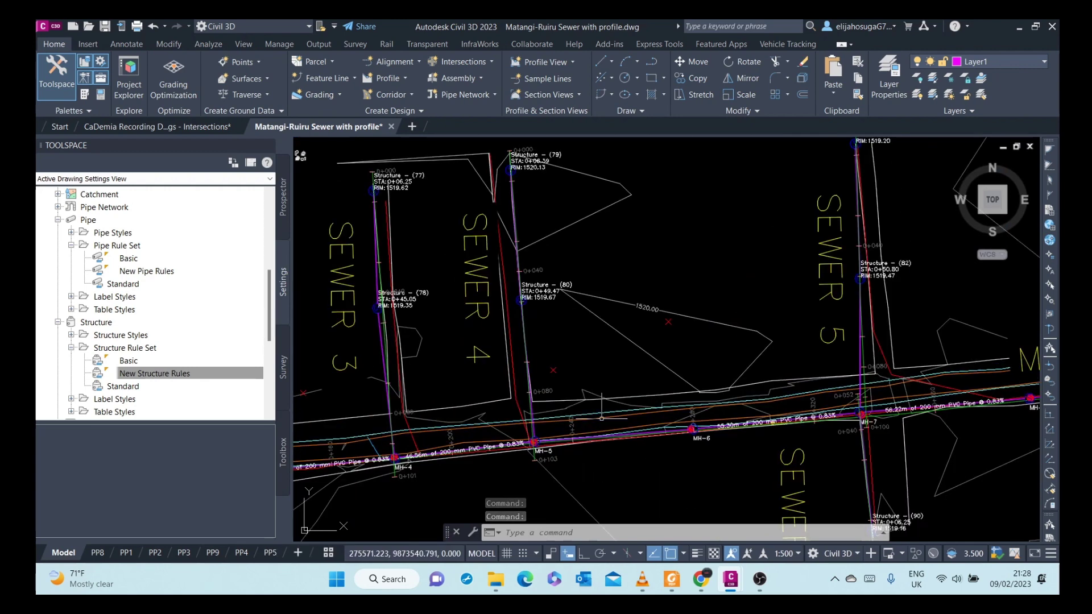
click(642, 456)
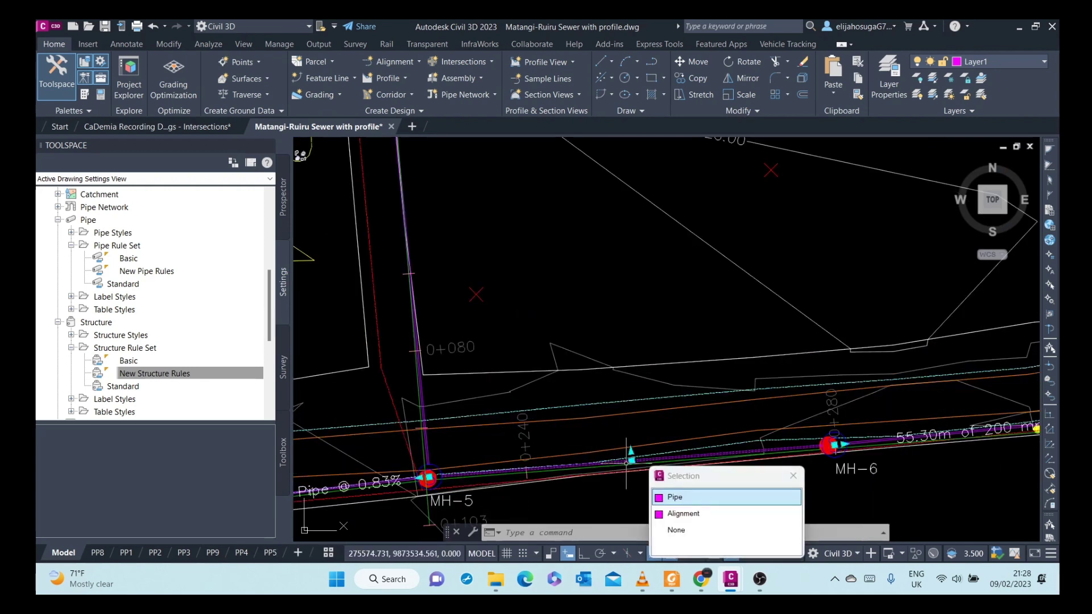
click(676, 499)
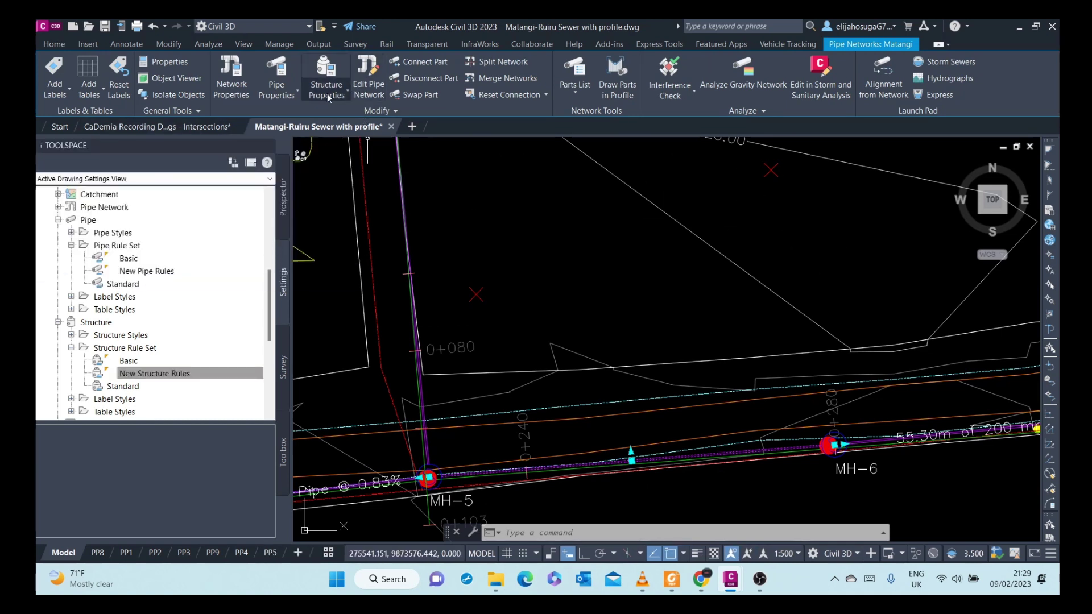
click(370, 68)
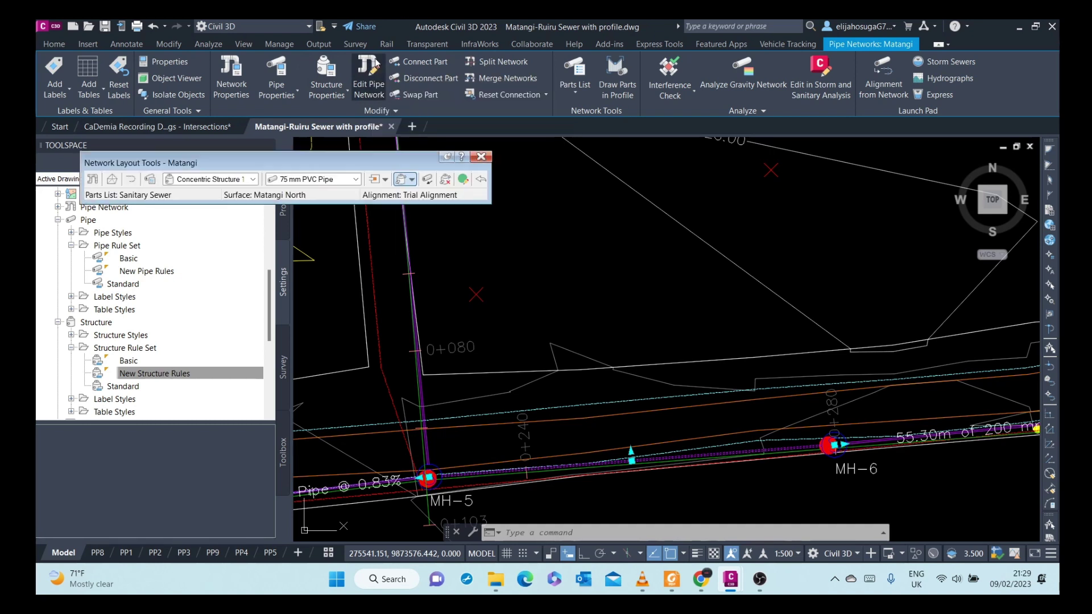
drag(353, 163, 400, 174)
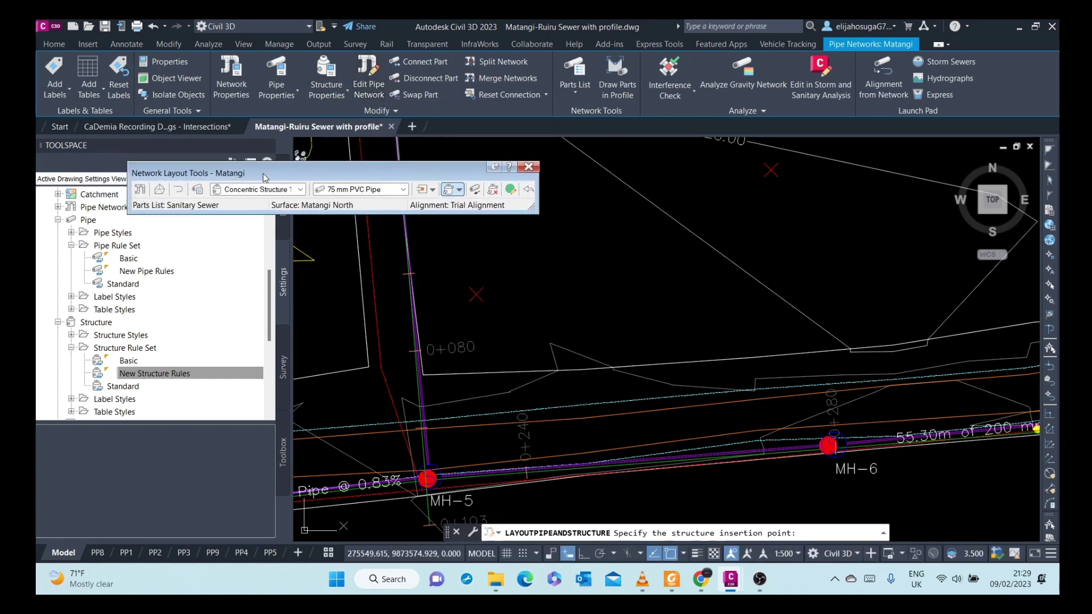
click(510, 190)
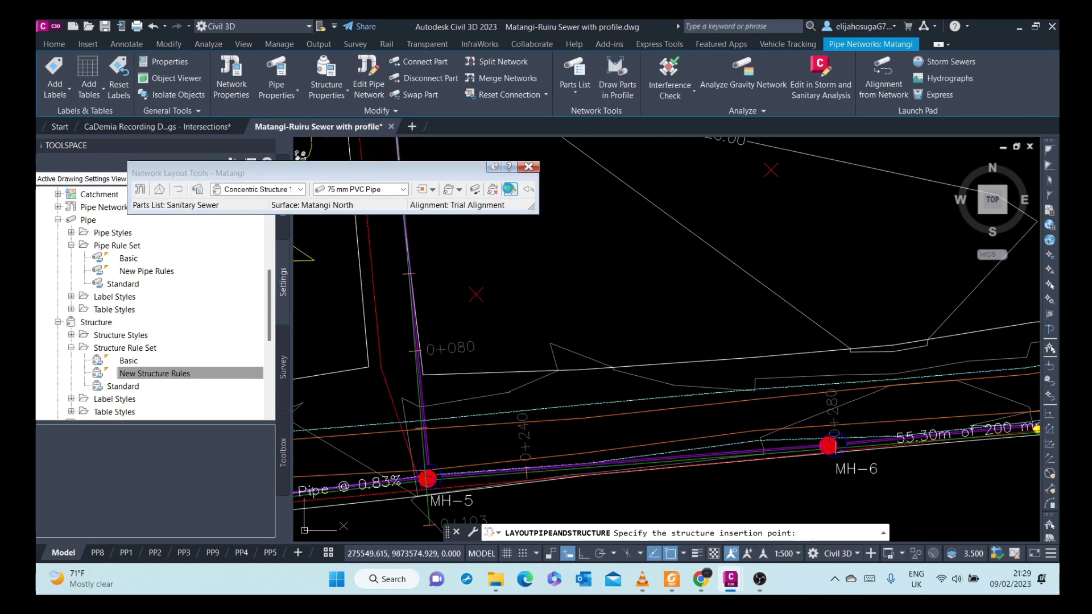
mouse_move(40, 269)
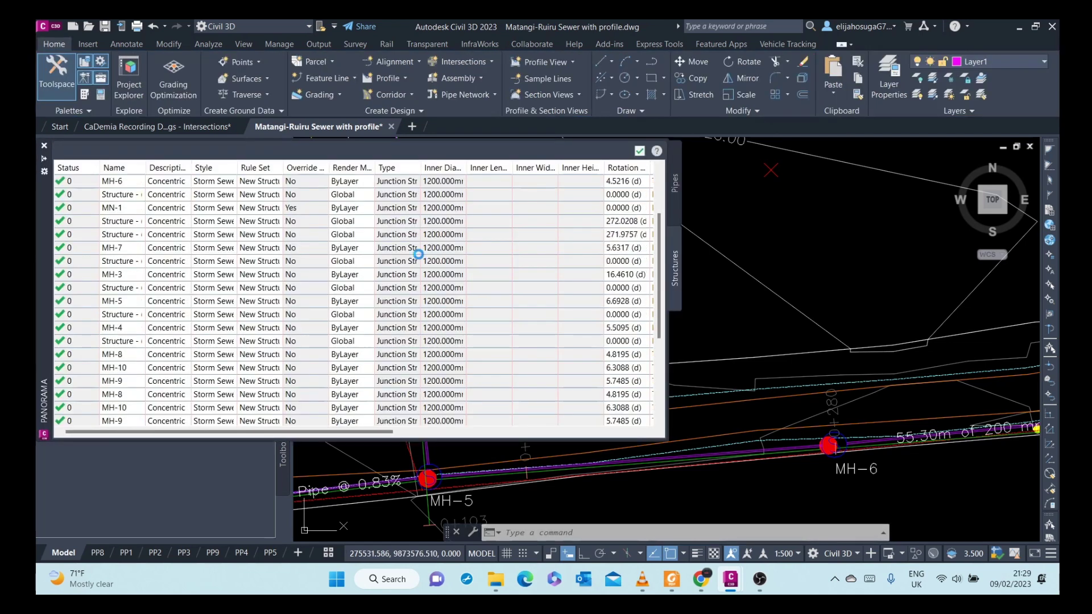
scroll(663, 214, up, 1)
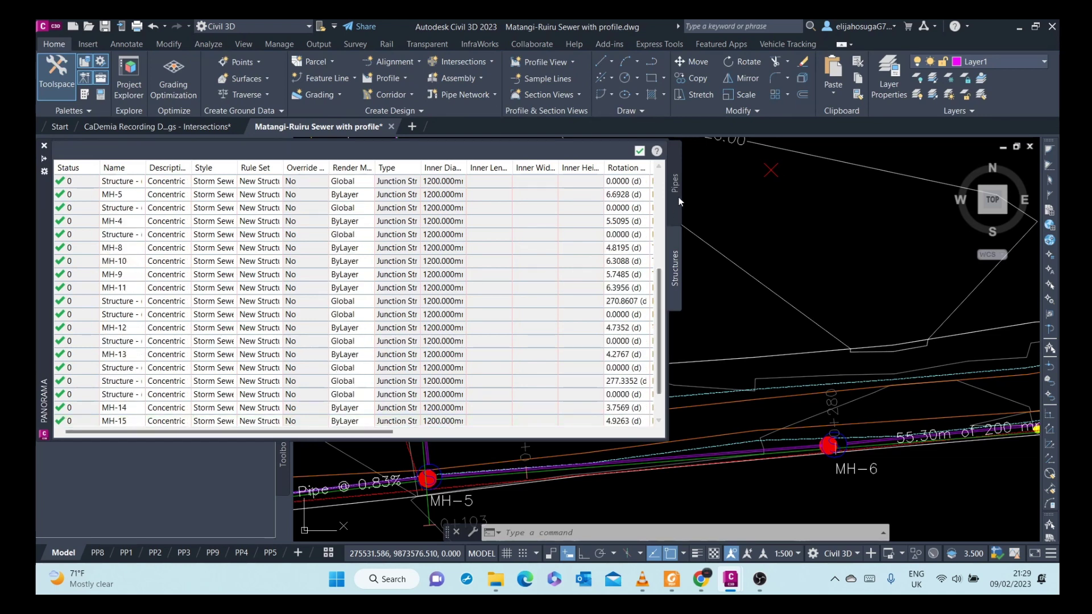
scroll(355, 305, up, 5)
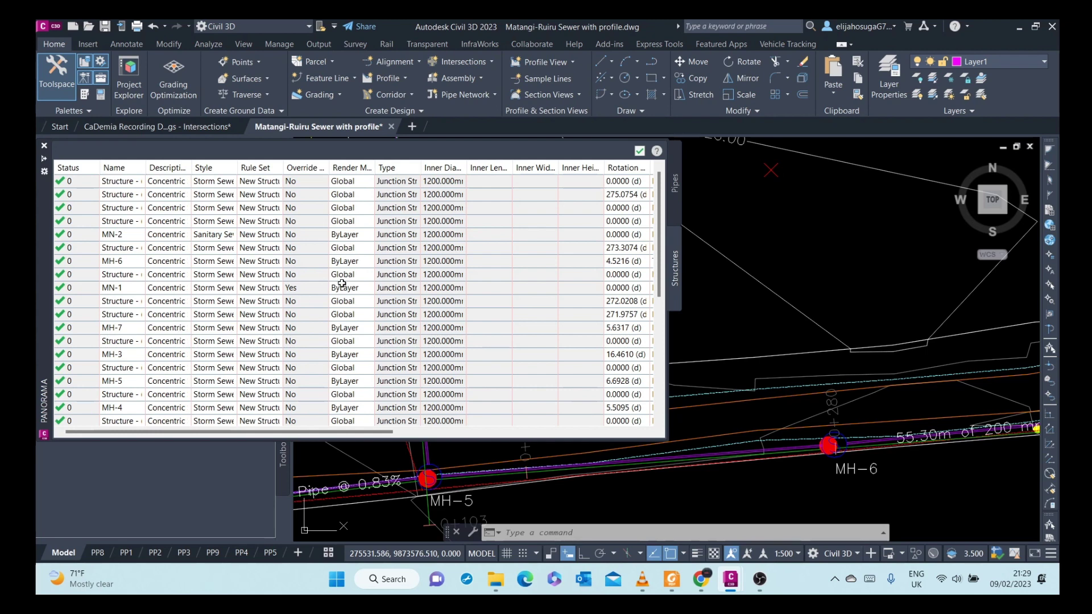
scroll(342, 283, down, 3)
drag(407, 428, 682, 425)
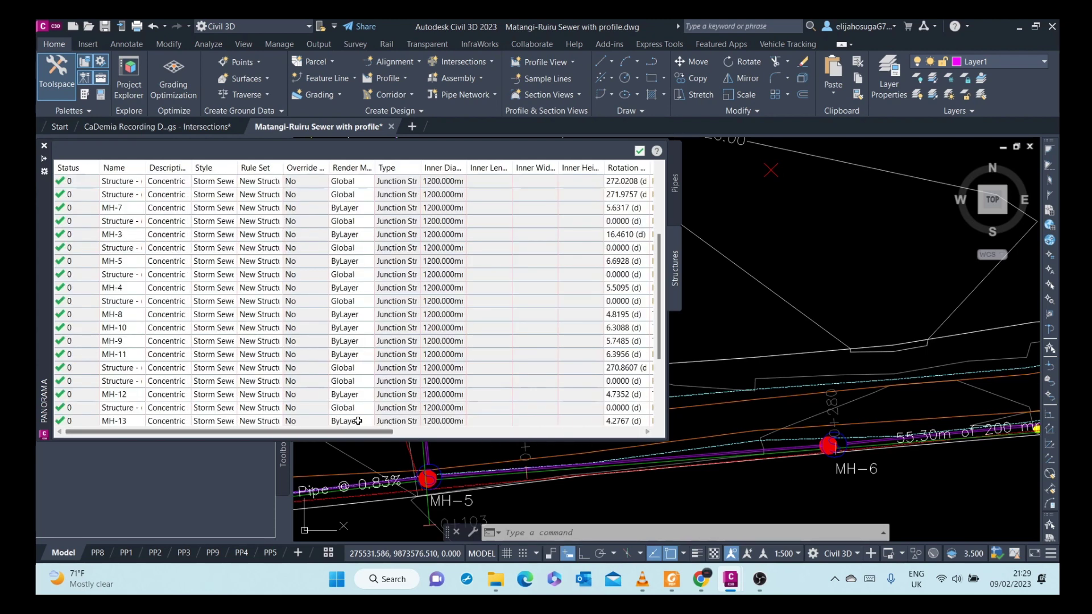
drag(379, 430, 560, 431)
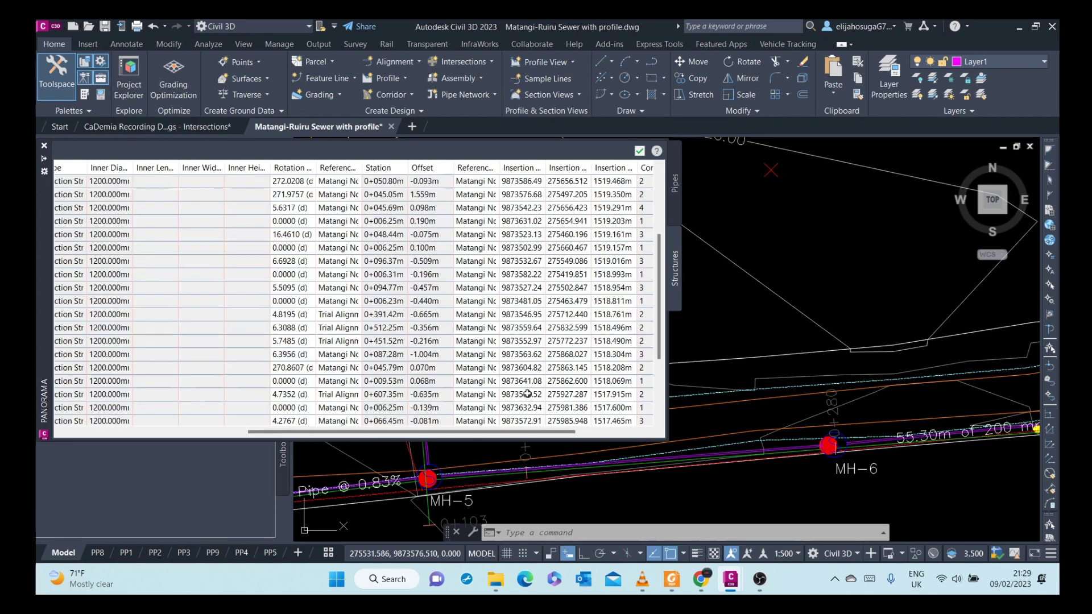
click(674, 198)
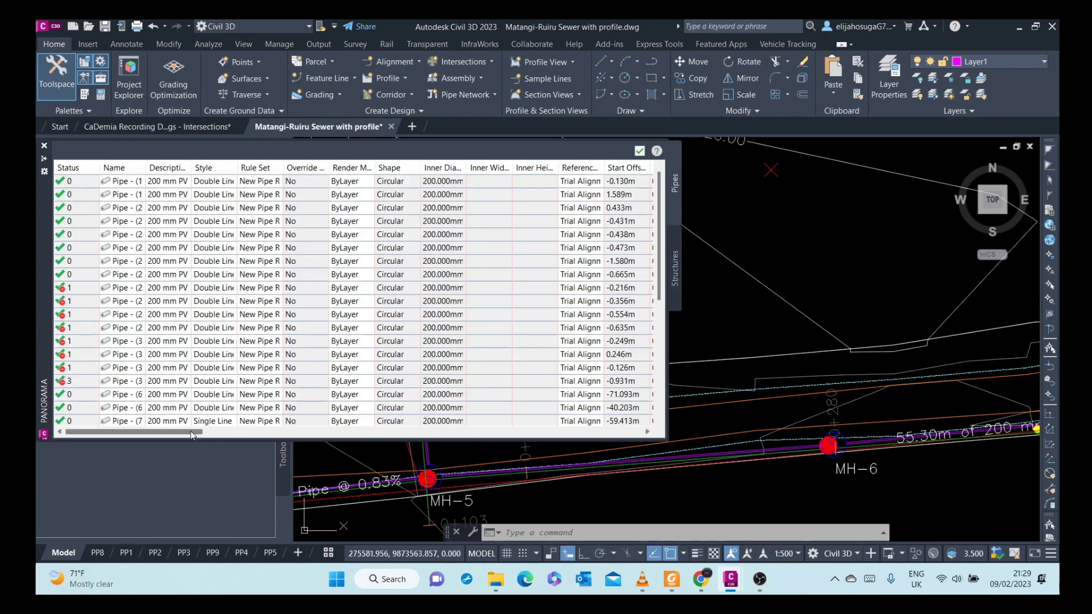
drag(203, 428, 530, 428)
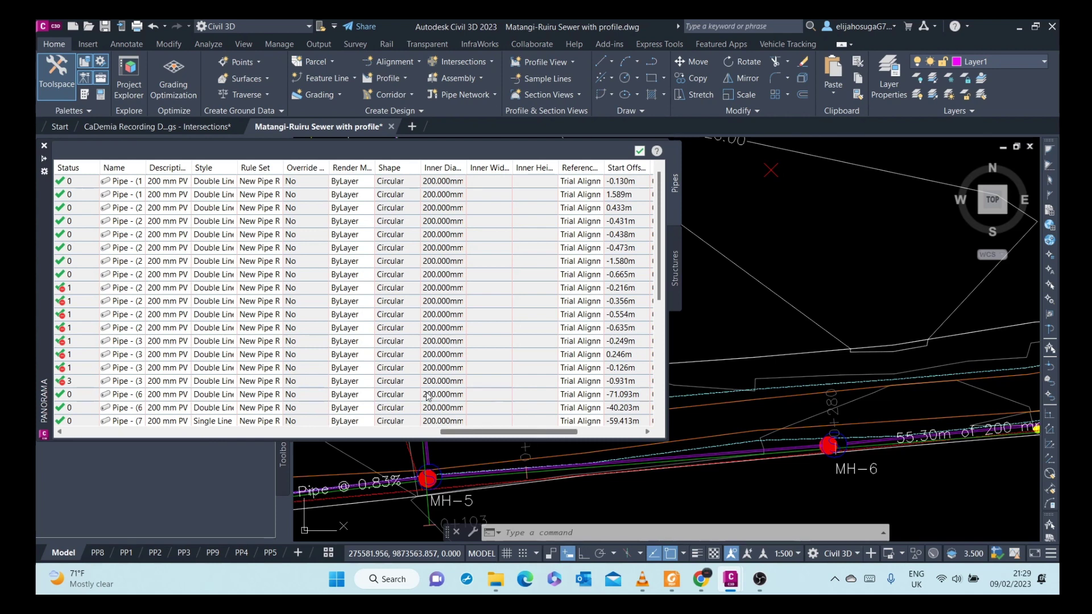
click(43, 145)
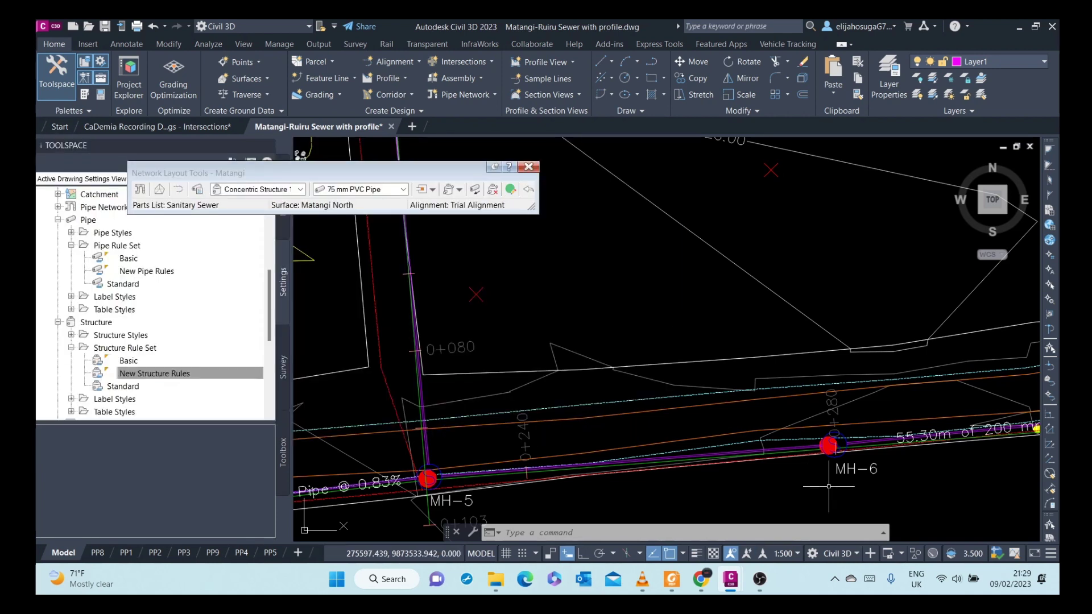
Zoom out and pan east along the MAIN SEWER to show its numbered branch sewers.
scroll(829, 486, down, 5)
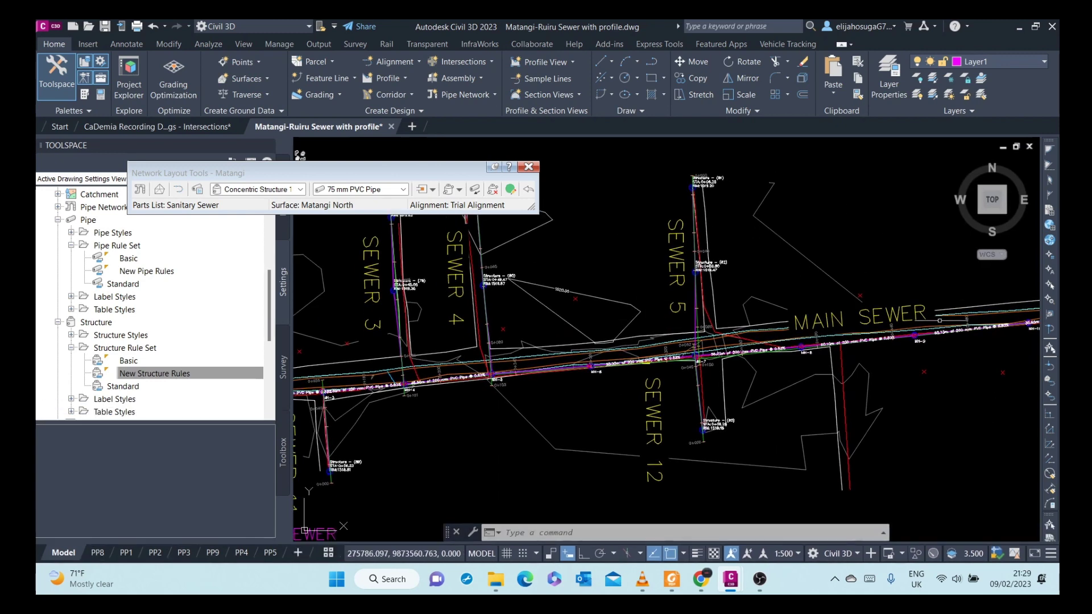
mouse_move(768, 342)
middle_down()
mouse_move(509, 363)
mouse_move(614, 386)
middle_up()
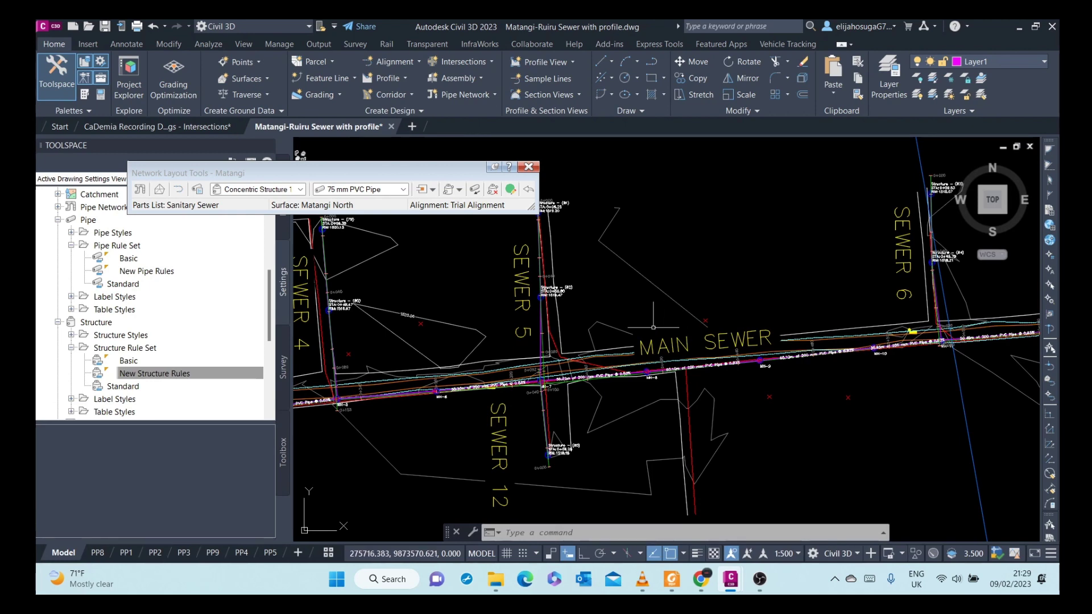
scroll(826, 398, down, 2)
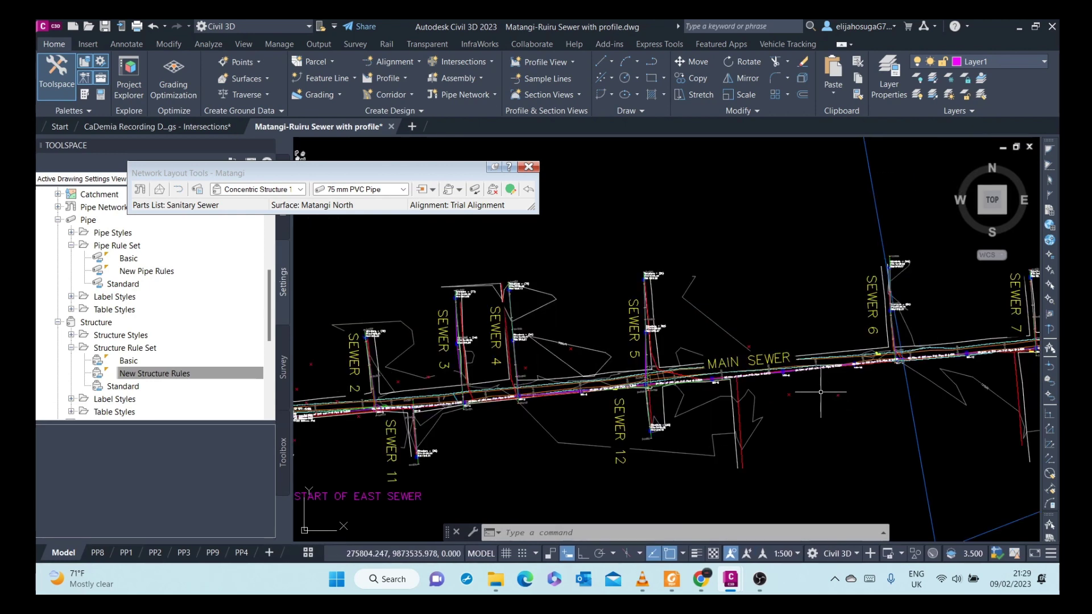